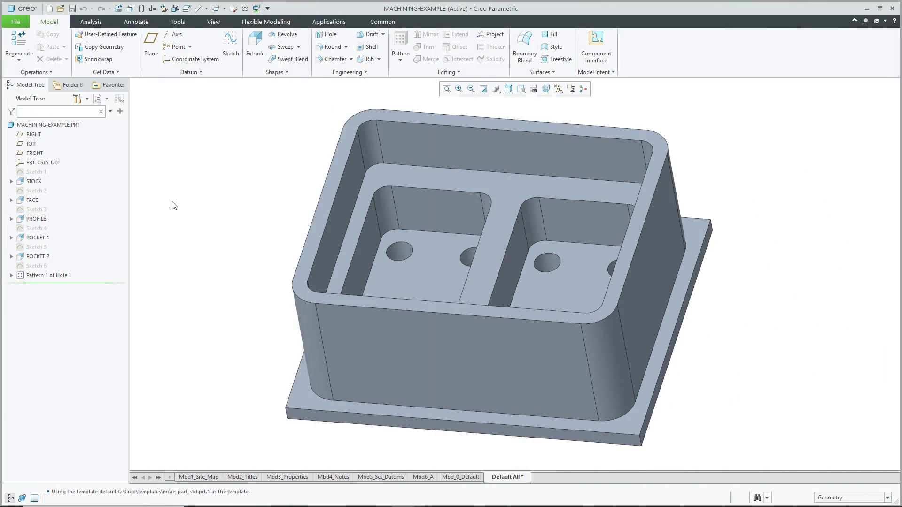
Step: Replay the machining part's feature history from its beginning in the Model Player, through the outer profile cut
{"action": "left_click", "coordinate": [178, 23]}
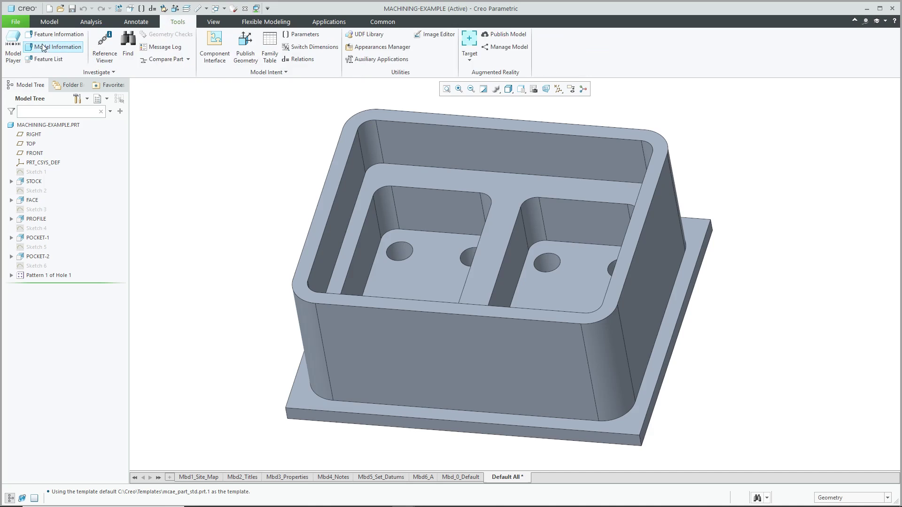
{"action": "left_click", "coordinate": [13, 47]}
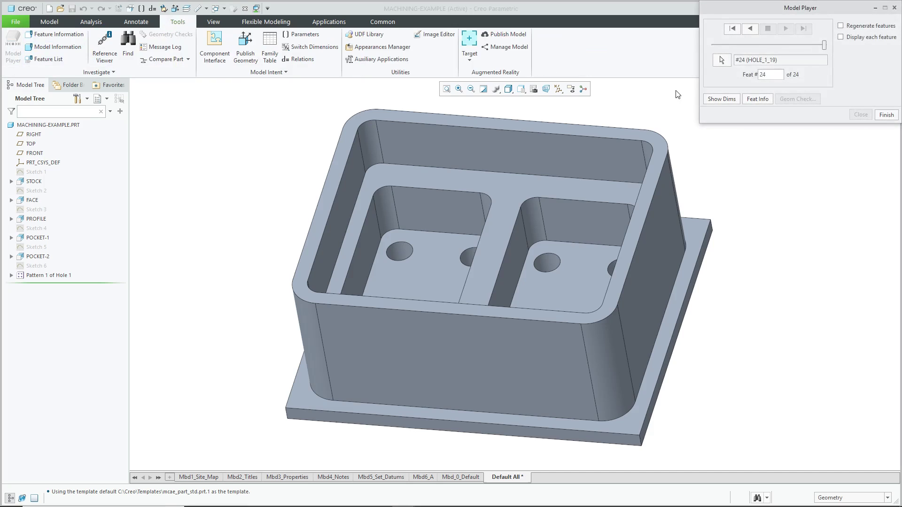
{"action": "left_click", "coordinate": [732, 30]}
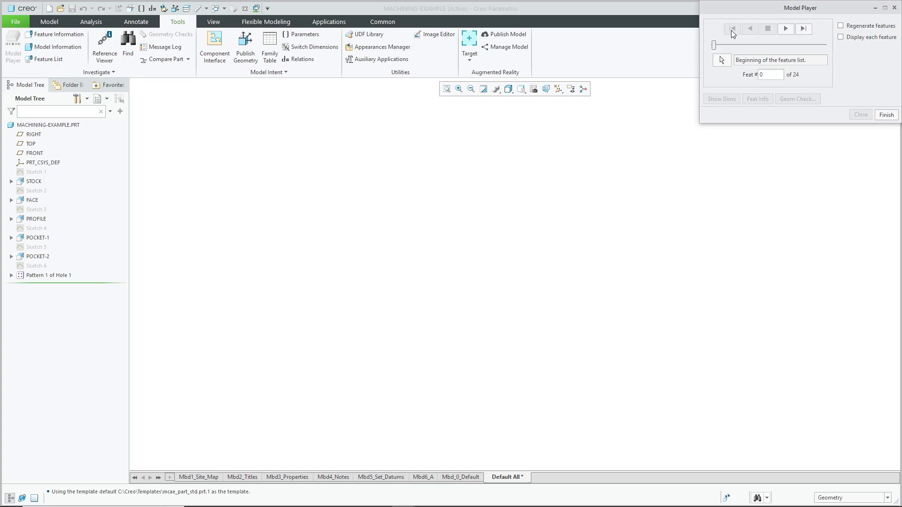
{"action": "left_click", "coordinate": [787, 29]}
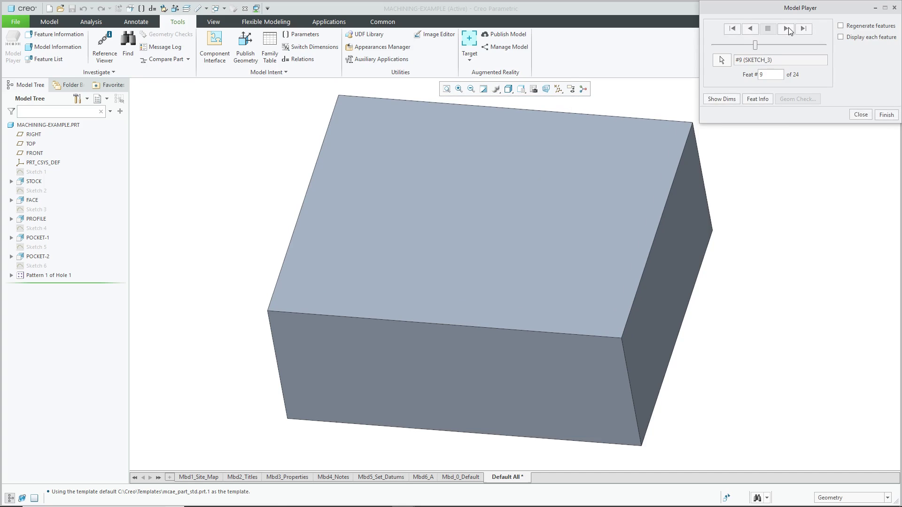
{"action": "left_click", "coordinate": [789, 30]}
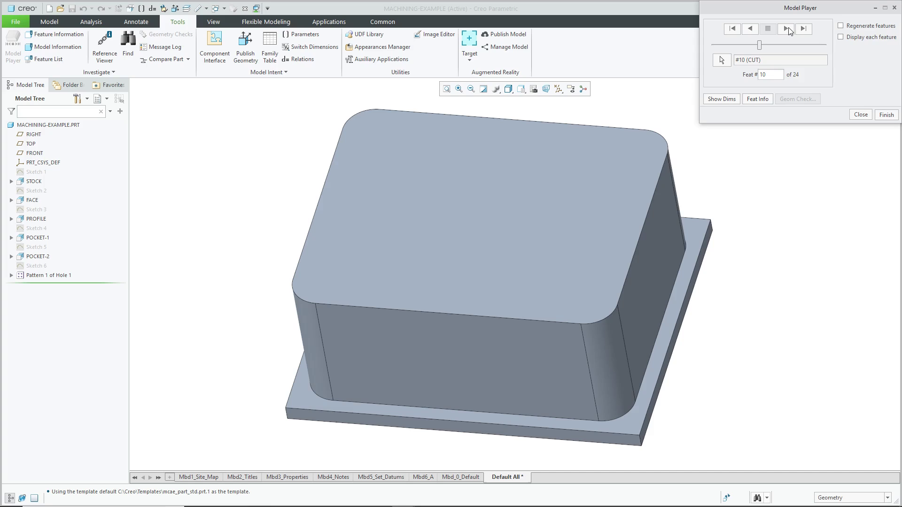
Step: Play the remaining pocket and hole features to the end of the history and finish the Model Player
{"action": "left_click", "coordinate": [789, 31]}
{"action": "left_click", "coordinate": [789, 30]}
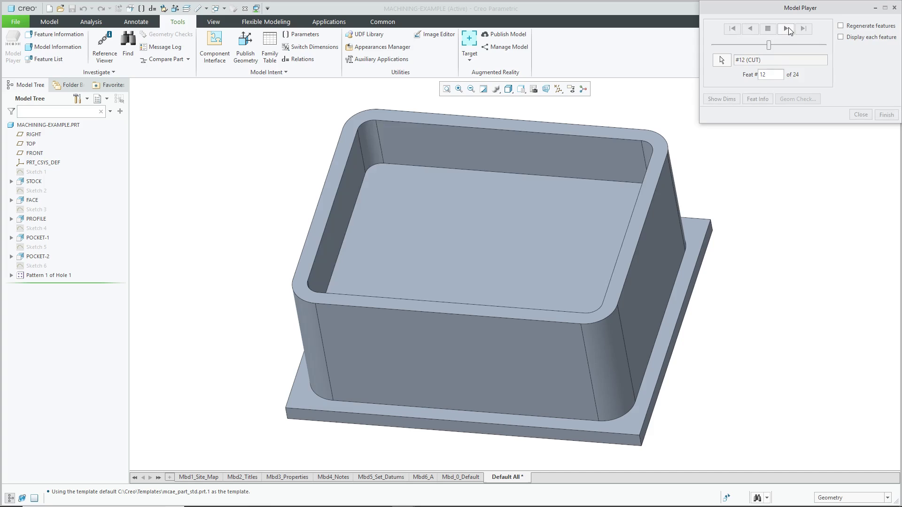
{"action": "left_click", "coordinate": [786, 29]}
{"action": "left_click", "coordinate": [787, 29]}
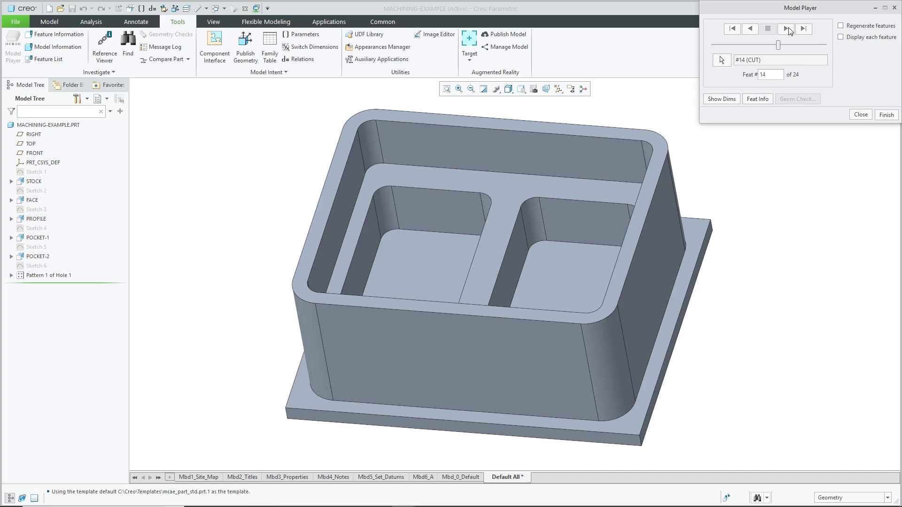
{"action": "left_click", "coordinate": [787, 30]}
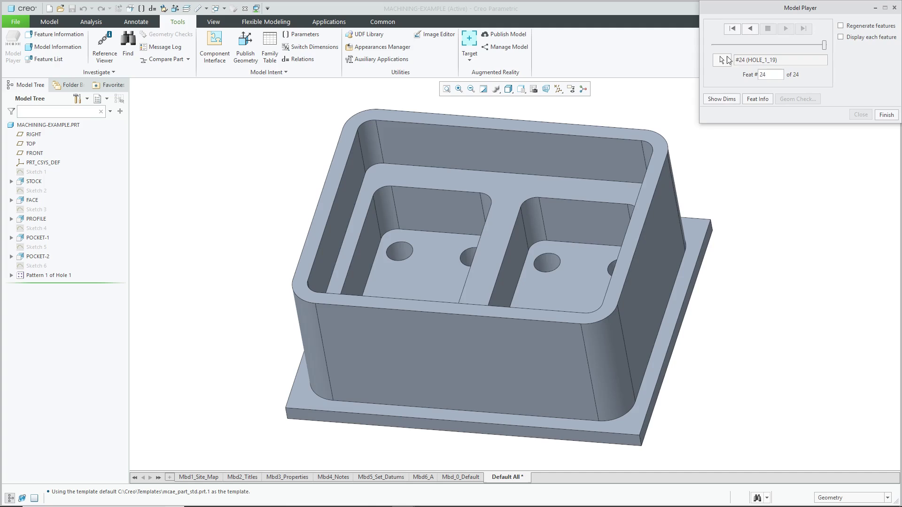
{"action": "middle_click_drag", "start_coordinate": [486, 203], "coordinate": [503, 221]}
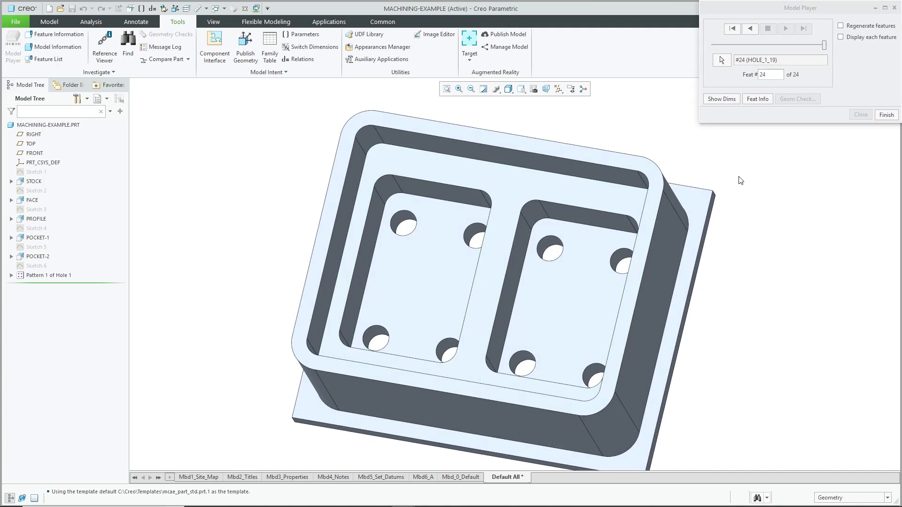
{"action": "left_click", "coordinate": [887, 115]}
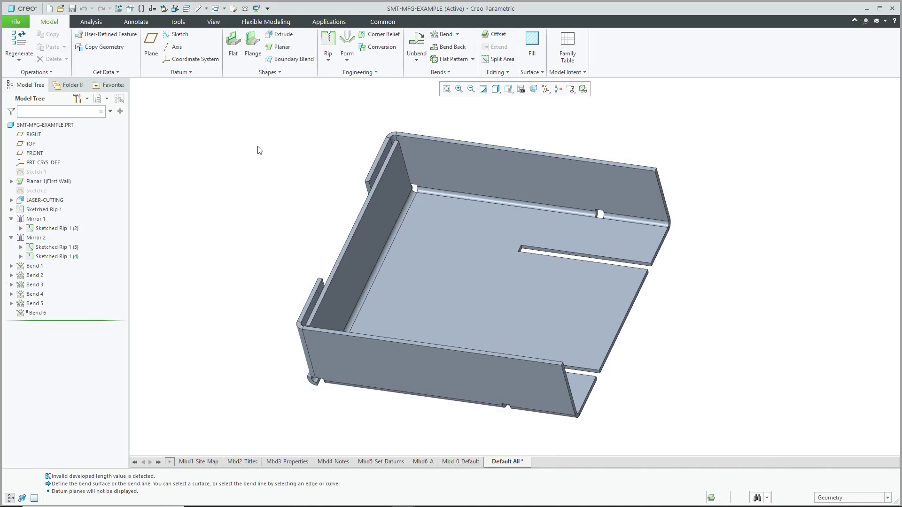
Step: Replay the sheet metal part's feature history from its beginning in the Model Player, stepping past the planar wall and laser cutting
{"action": "left_click", "coordinate": [183, 21]}
{"action": "left_click", "coordinate": [13, 55]}
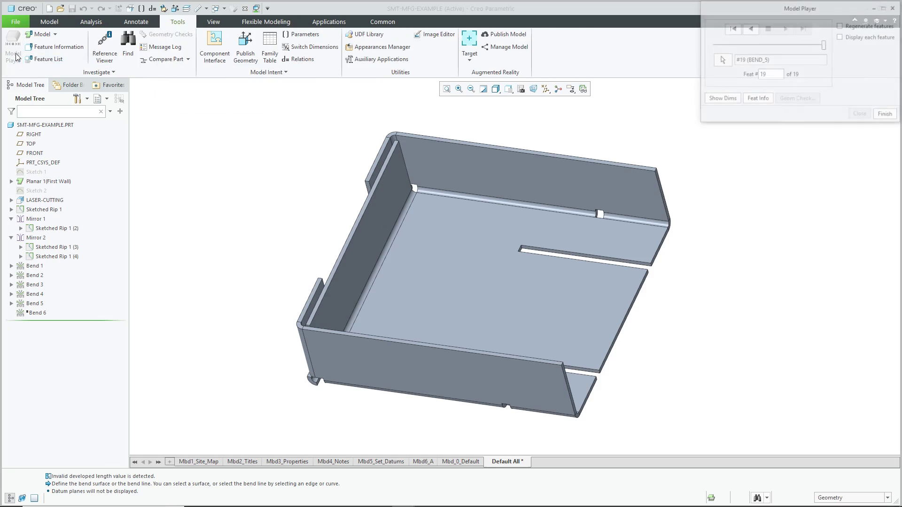
{"action": "left_click", "coordinate": [732, 29]}
{"action": "left_click", "coordinate": [786, 29]}
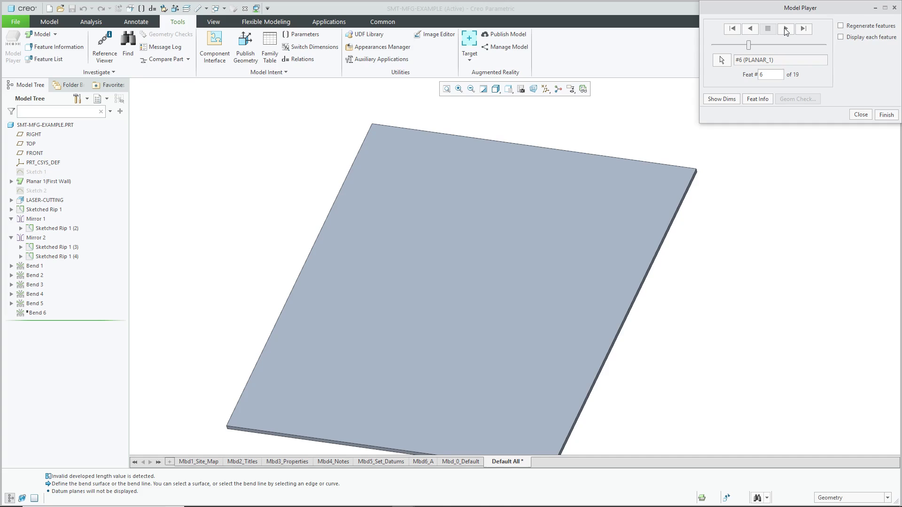
{"action": "left_click", "coordinate": [786, 29]}
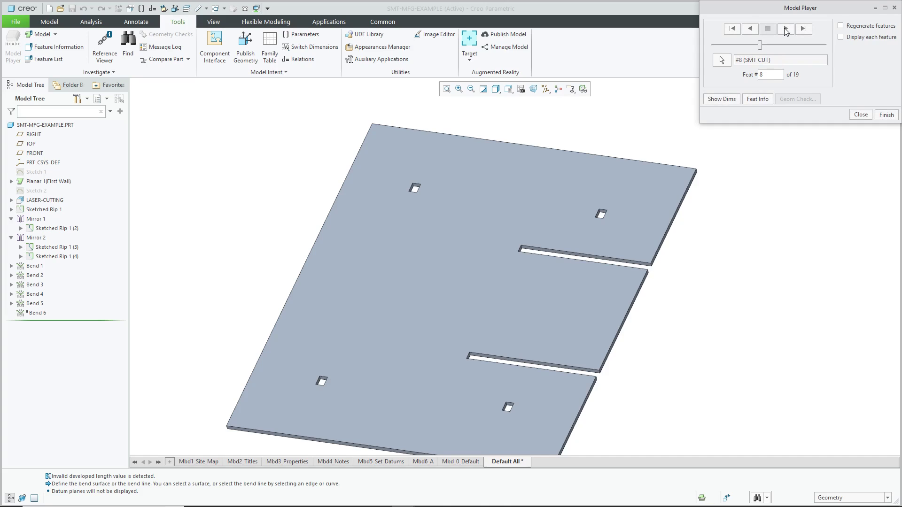
{"action": "left_click", "coordinate": [786, 29]}
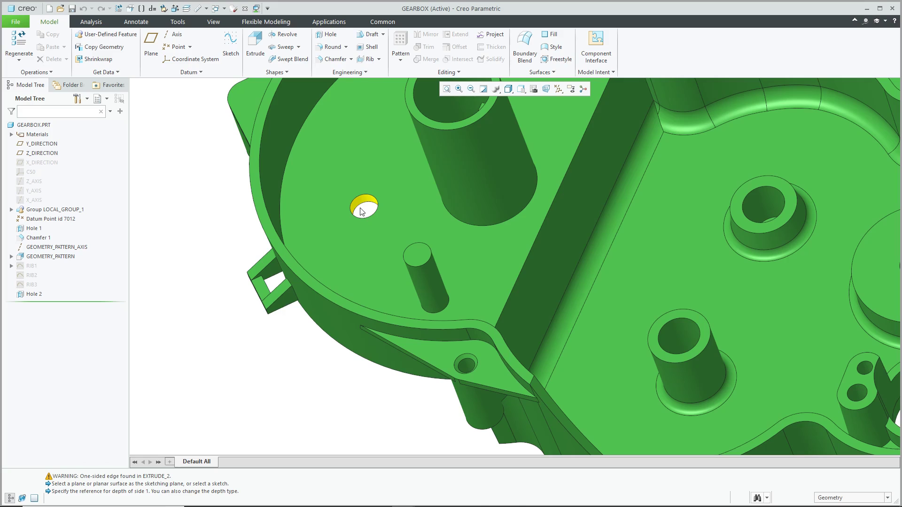
Step: Start an Extrude on the gearbox's inner floor and project both edges of the small through hole as its section
{"action": "left_click", "coordinate": [255, 47]}
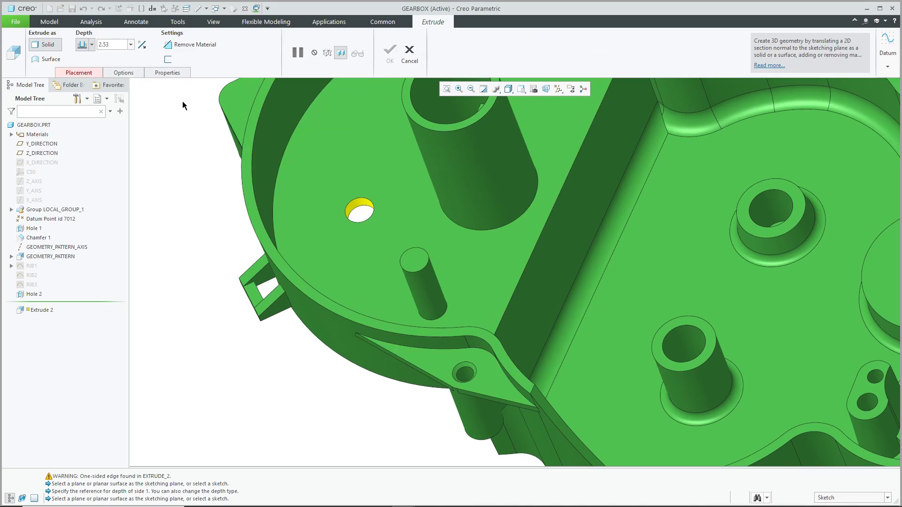
{"action": "left_click", "coordinate": [355, 163]}
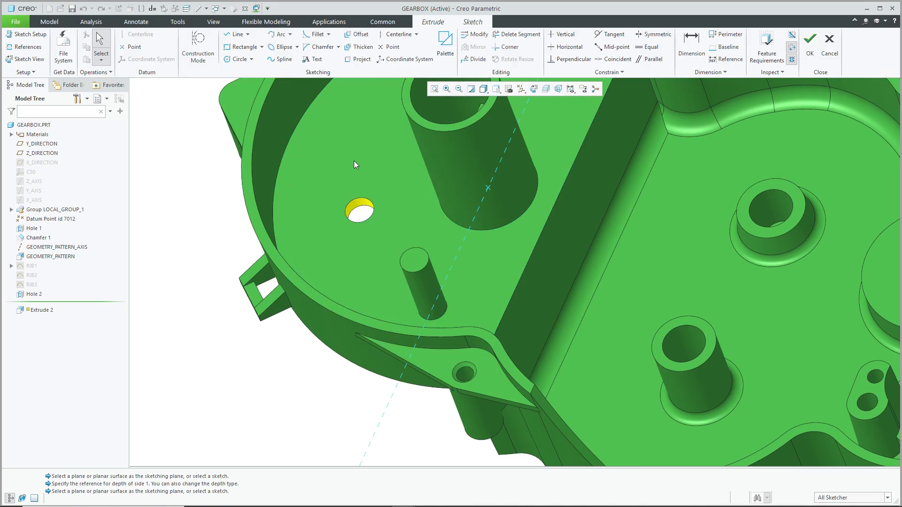
{"action": "left_click", "coordinate": [359, 60]}
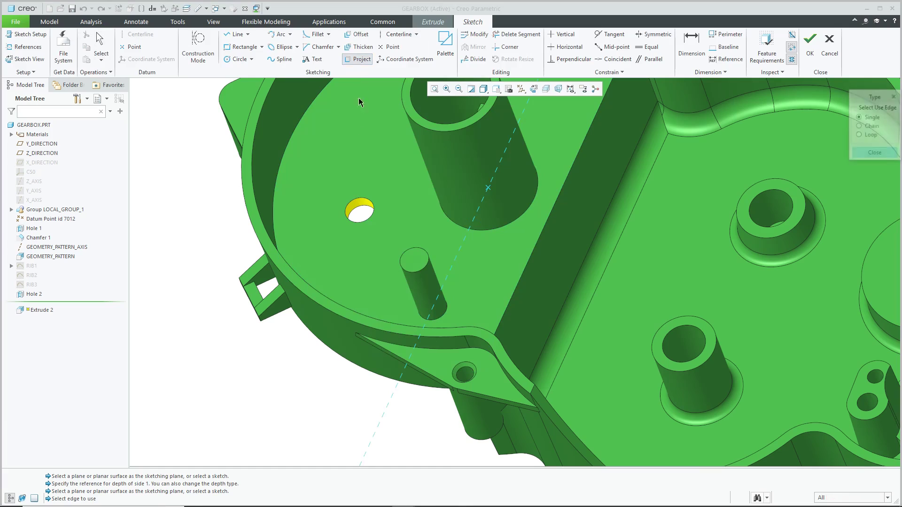
{"action": "left_click", "coordinate": [360, 201]}
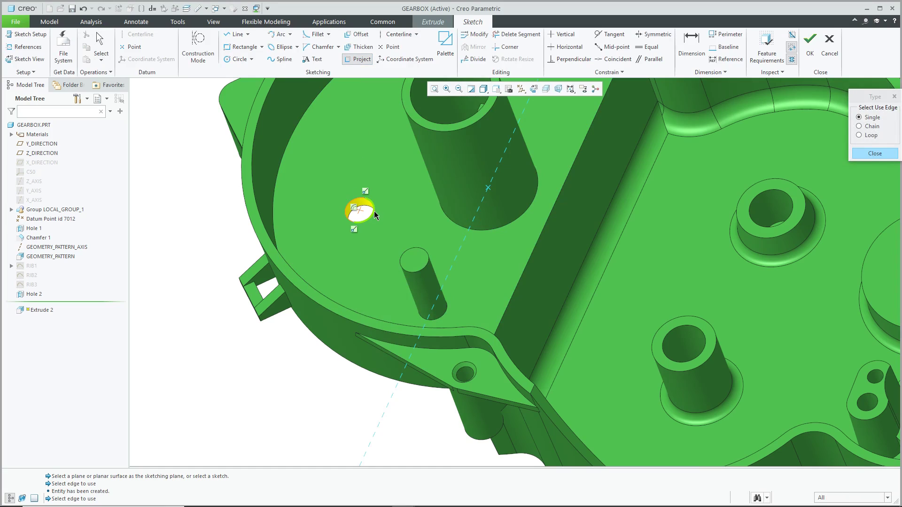
{"action": "left_click", "coordinate": [375, 214]}
{"action": "left_click", "coordinate": [883, 155]}
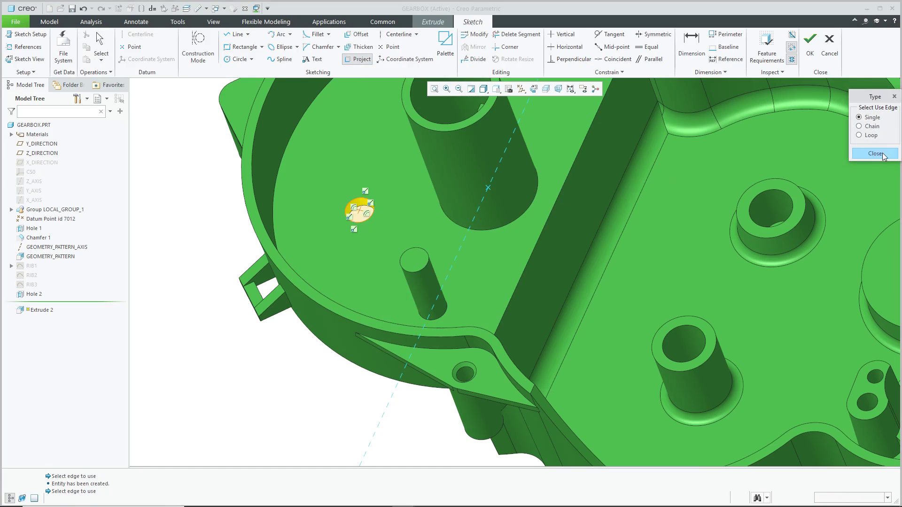
{"action": "left_click", "coordinate": [810, 44]}
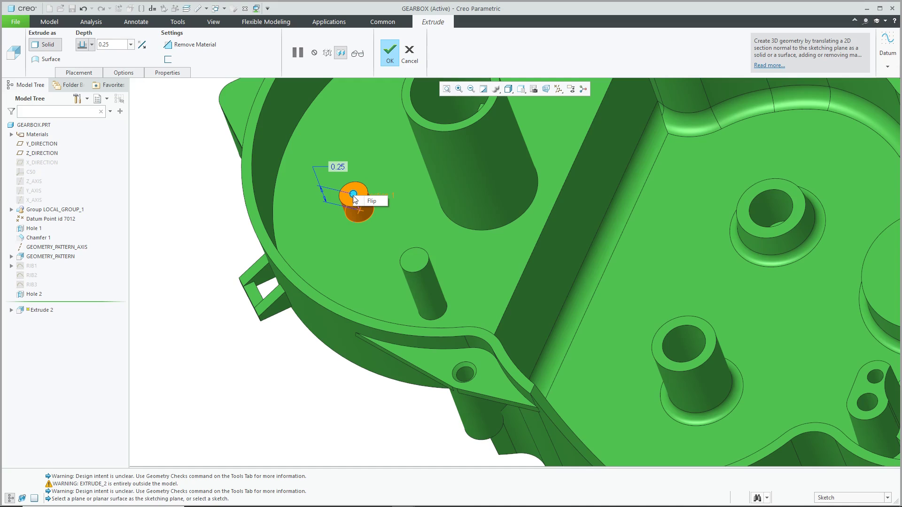
Step: Set the extrusion depth to To Selected with the underside of the floor as reference, and complete the feature to fill the hole
{"action": "scroll", "coordinate": [355, 199], "scroll_direction": "up", "scroll_amount": 5}
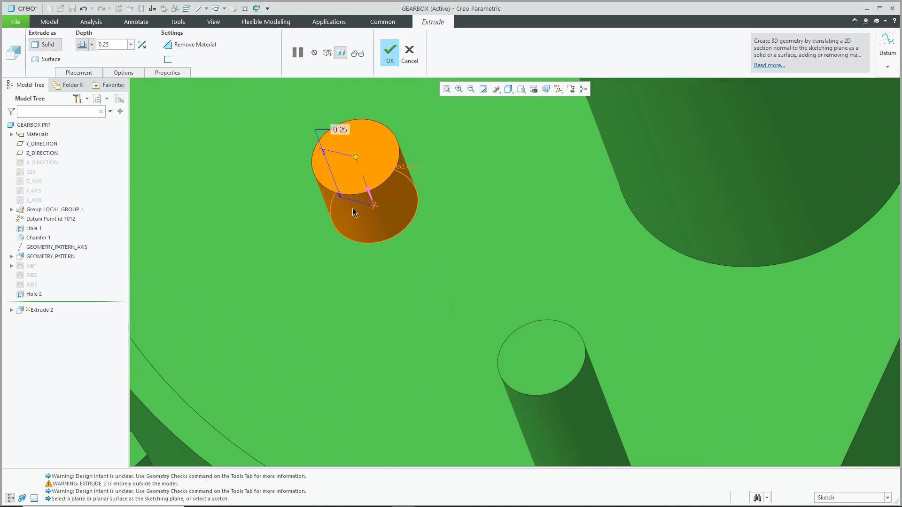
{"action": "right_click", "coordinate": [356, 158]}
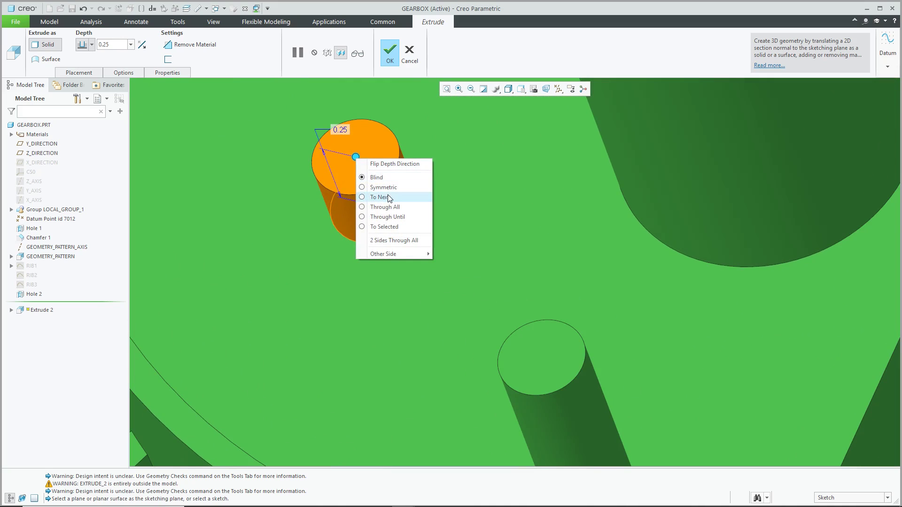
{"action": "left_click", "coordinate": [385, 227]}
{"action": "scroll", "coordinate": [389, 228], "scroll_direction": "down", "scroll_amount": 3}
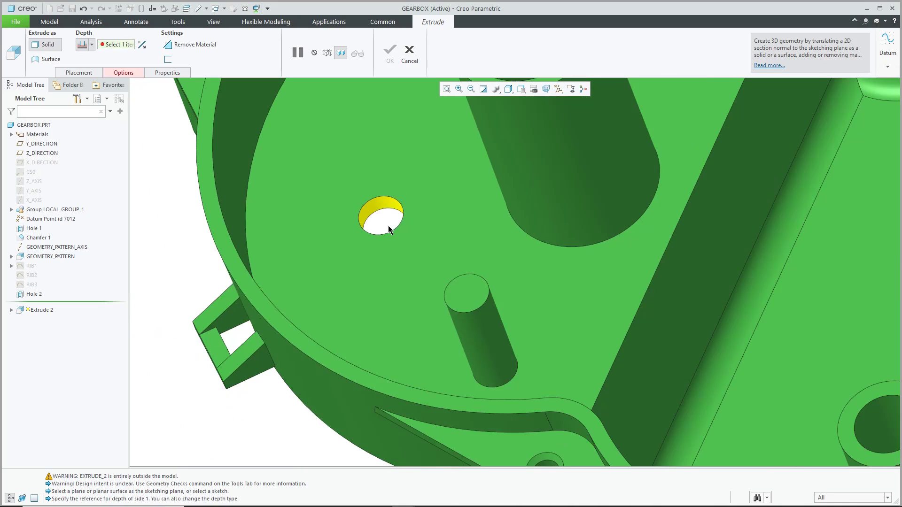
{"action": "left_click", "coordinate": [406, 275]}
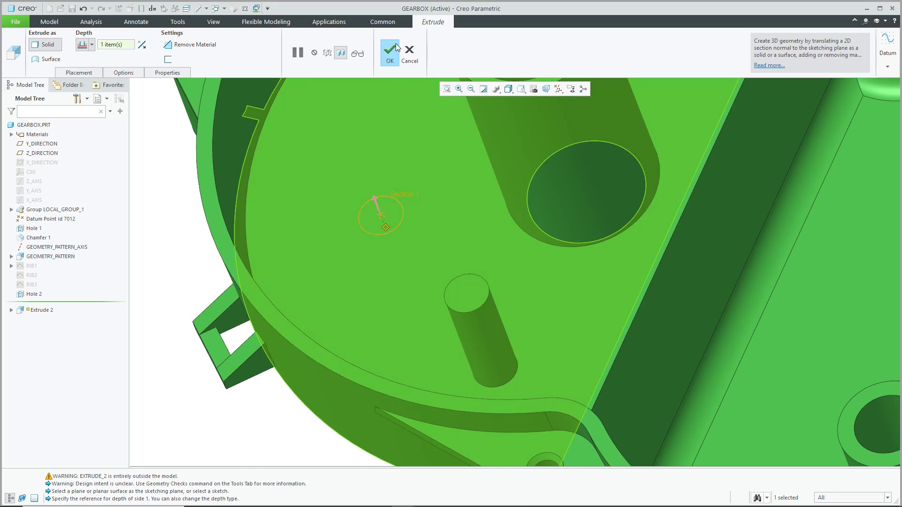
{"action": "left_click", "coordinate": [397, 47]}
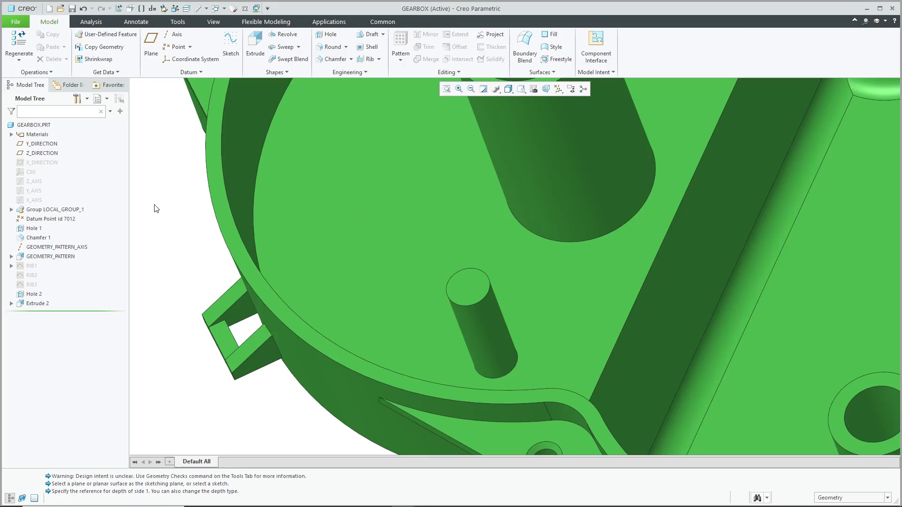
Step: Examine where Extrude 2 lies in the model and which feature the small cylindrical post belongs to
{"action": "left_click", "coordinate": [44, 305]}
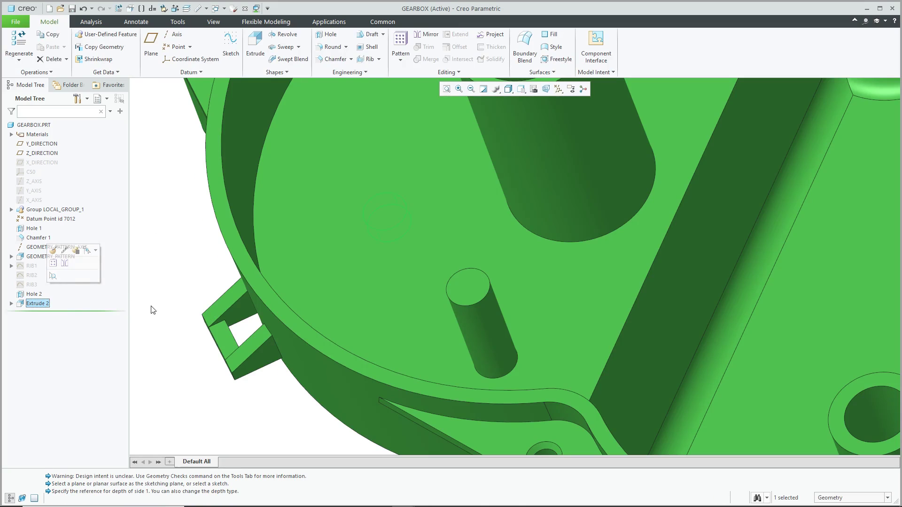
{"action": "left_click", "coordinate": [174, 283]}
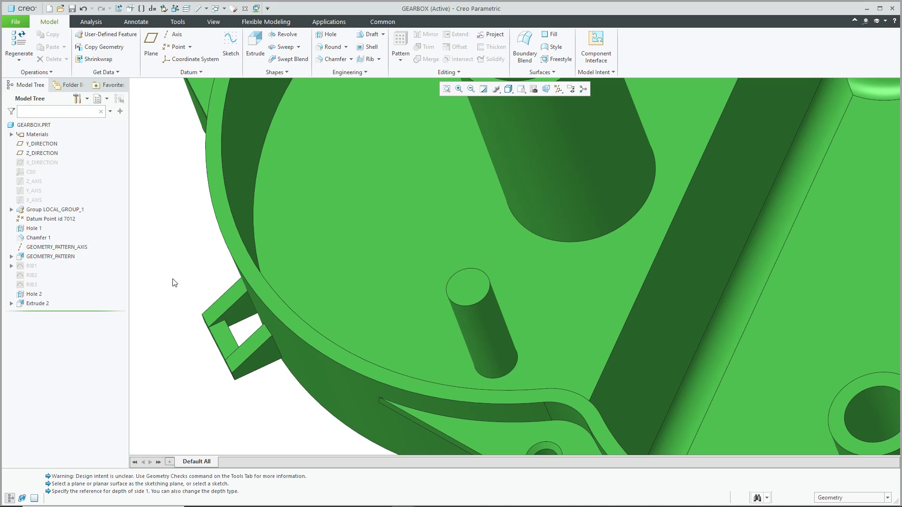
{"action": "left_click", "coordinate": [512, 350]}
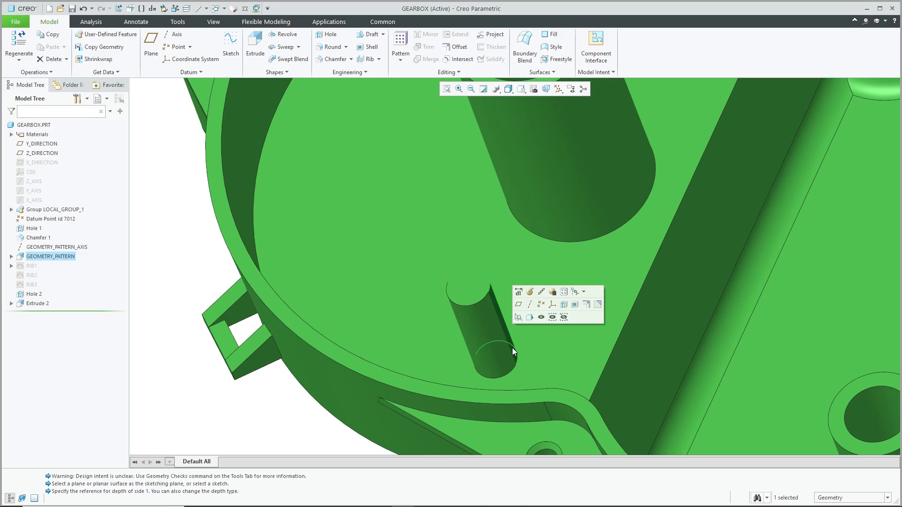
{"action": "left_click", "coordinate": [162, 273]}
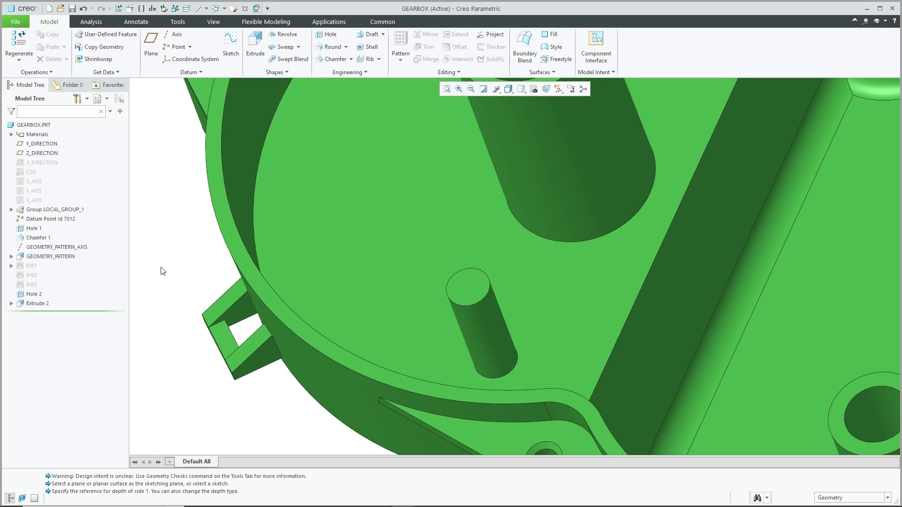
Step: Start another Extrude on the inner floor and project both base edges of the small cylindrical post as its section
{"action": "left_click", "coordinate": [254, 45]}
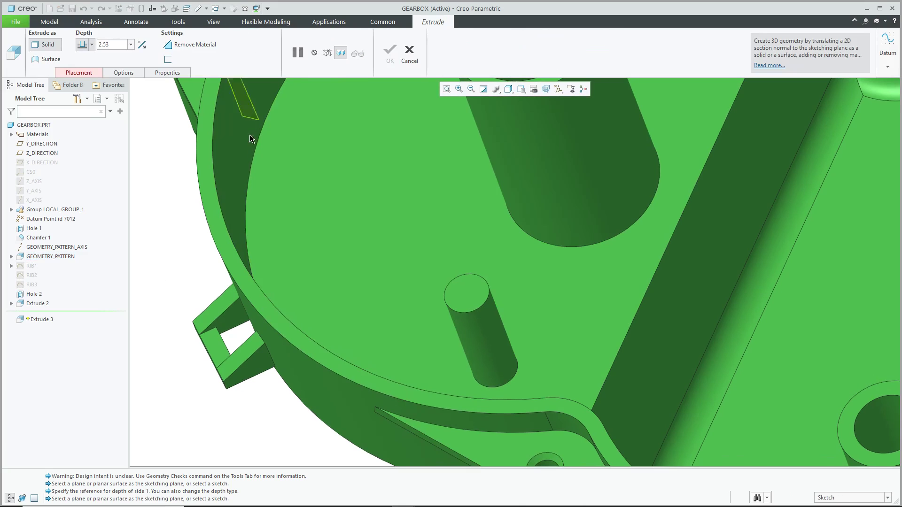
{"action": "left_click", "coordinate": [513, 256]}
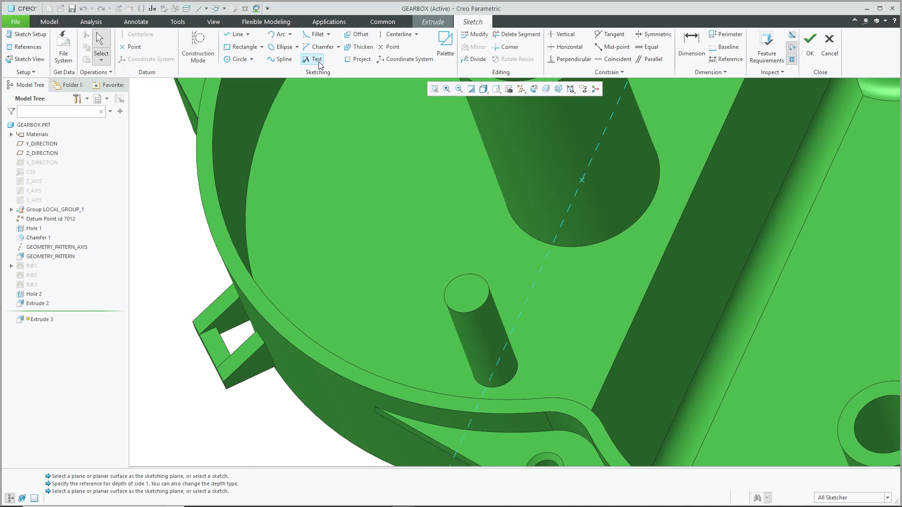
{"action": "left_click", "coordinate": [358, 60]}
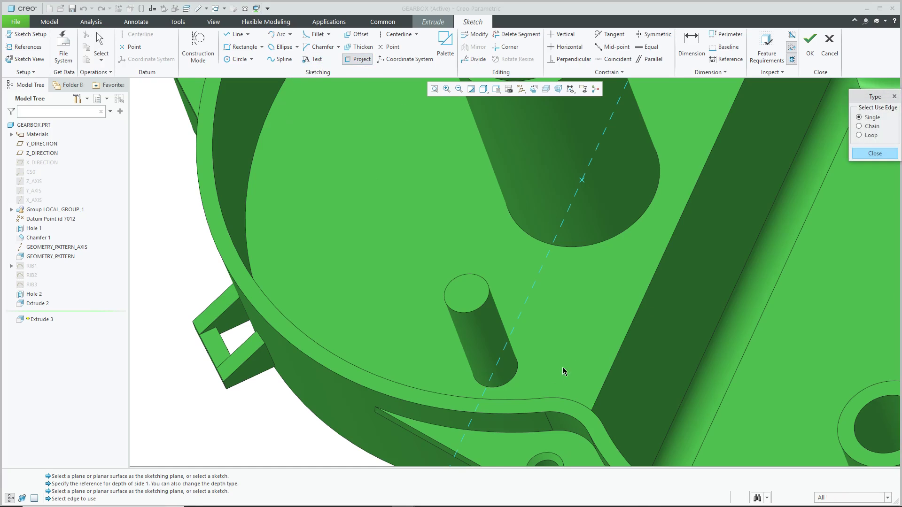
{"action": "left_click", "coordinate": [516, 376]}
{"action": "left_click", "coordinate": [517, 366]}
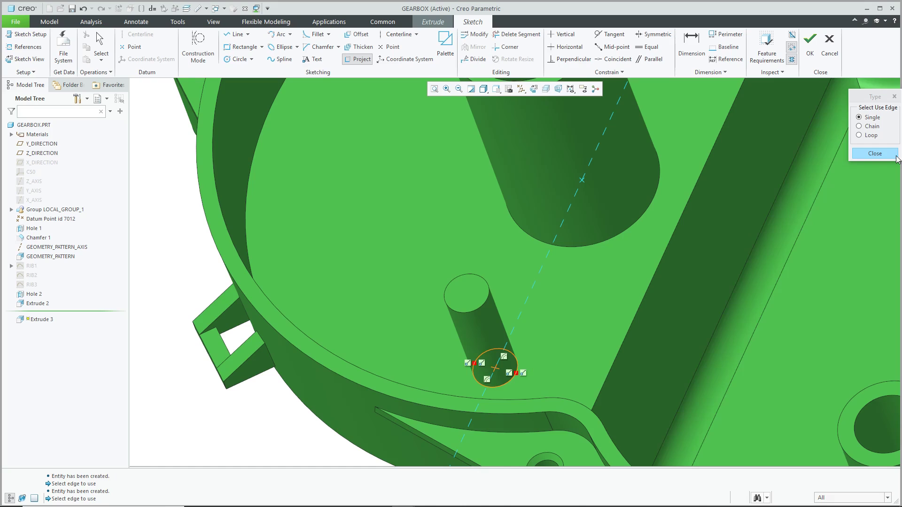
{"action": "left_click", "coordinate": [875, 154]}
{"action": "left_click", "coordinate": [810, 47]}
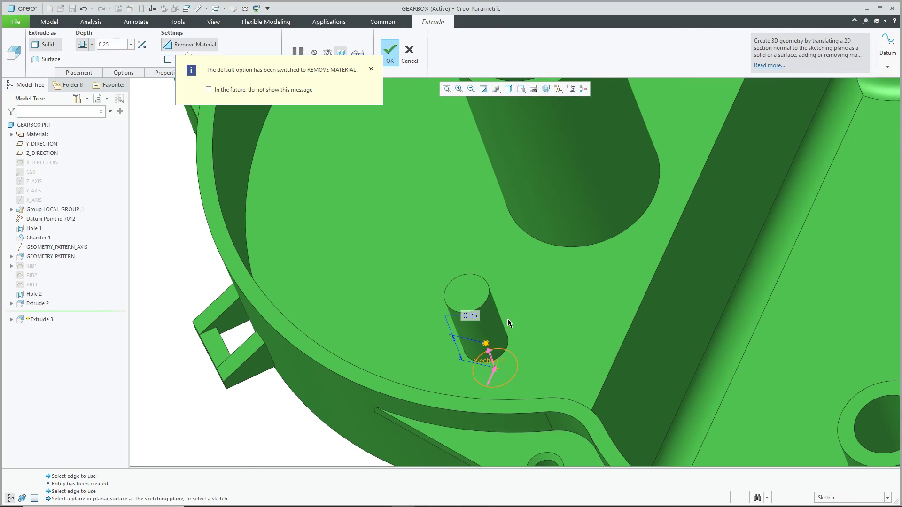
Step: Set the cut's depth to To Selected with the post's top face as reference, and complete the feature to remove the post
{"action": "right_click", "coordinate": [486, 348]}
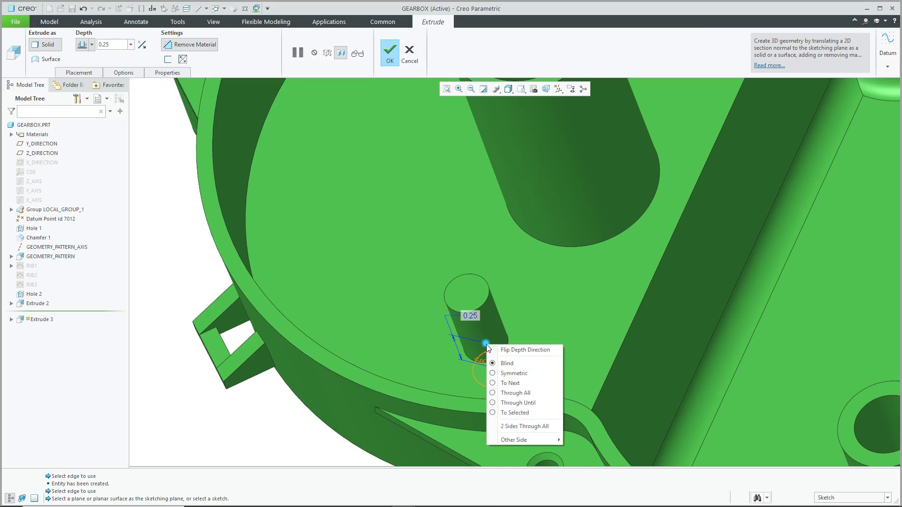
{"action": "left_click", "coordinate": [512, 413]}
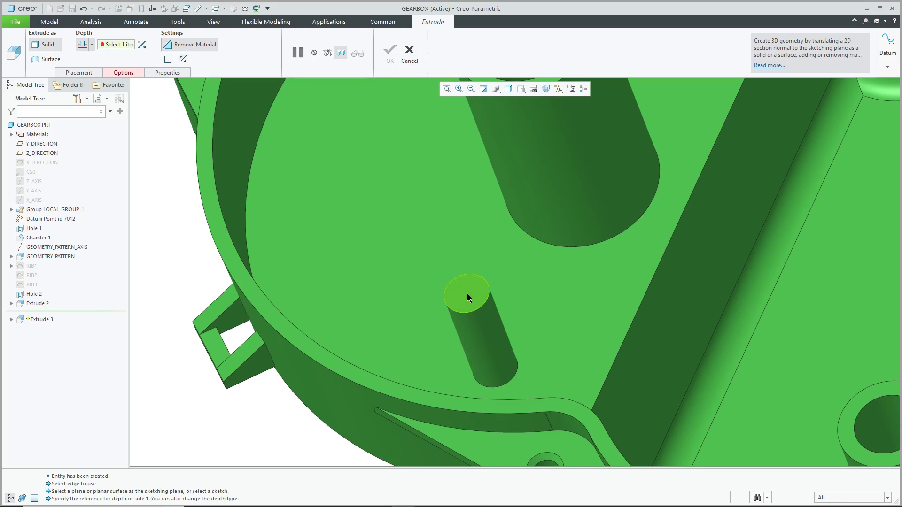
{"action": "left_click", "coordinate": [462, 143]}
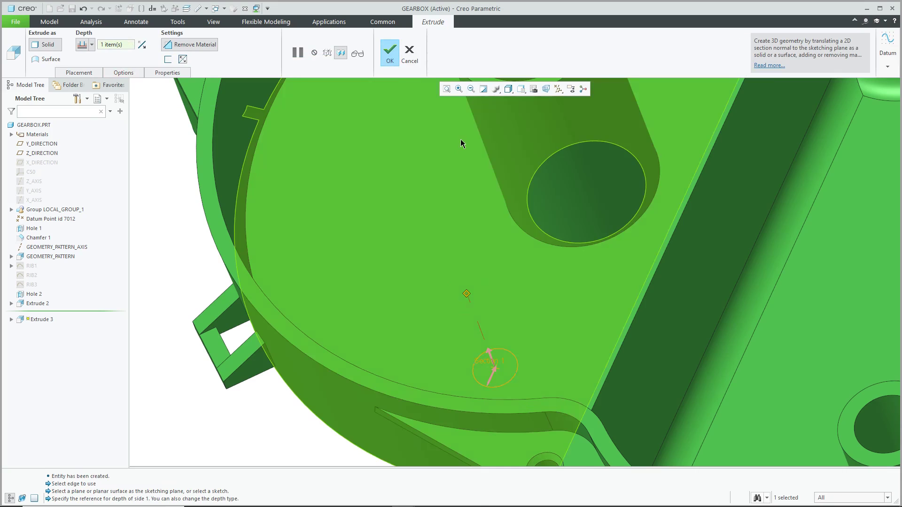
{"action": "left_click", "coordinate": [393, 55]}
{"action": "left_click", "coordinate": [198, 247]}
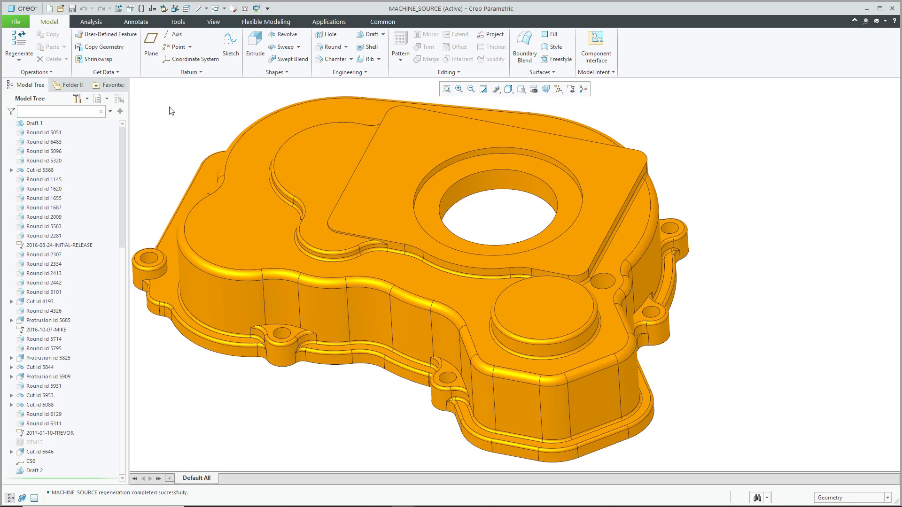
Step: Add an empty annotation feature to MACHINE_SOURCE as a revision marker, named with the date 2019-04-12 and the editor's first name
{"action": "left_click", "coordinate": [142, 23]}
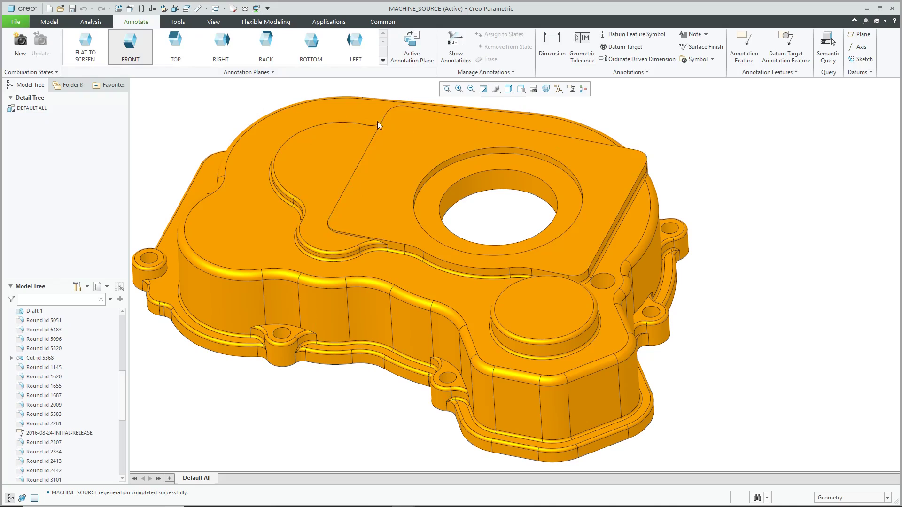
{"action": "left_click", "coordinate": [745, 46]}
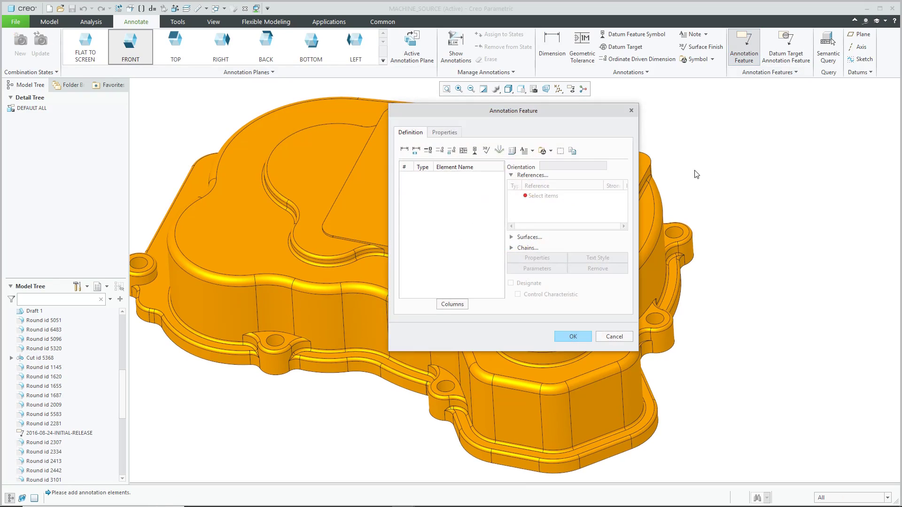
{"action": "left_click", "coordinate": [457, 133]}
{"action": "double_click", "coordinate": [473, 150]}
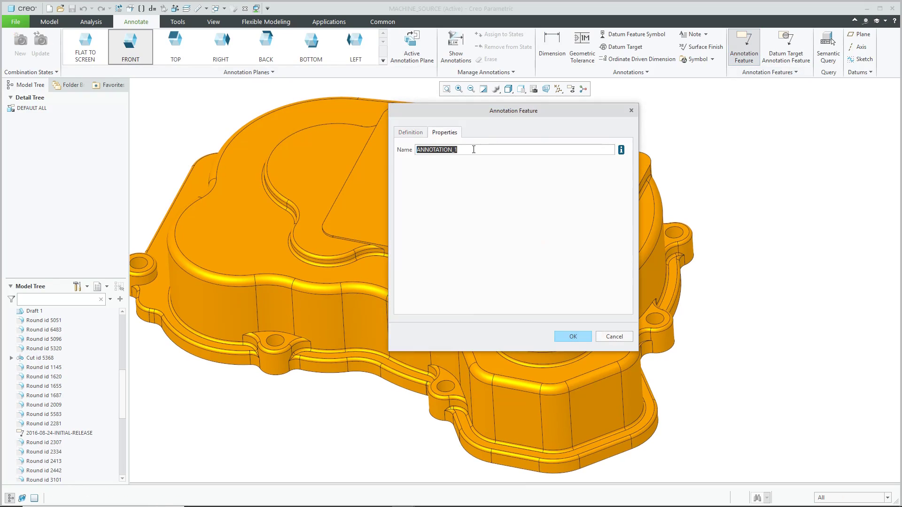
{"action": "type", "text": "201"}
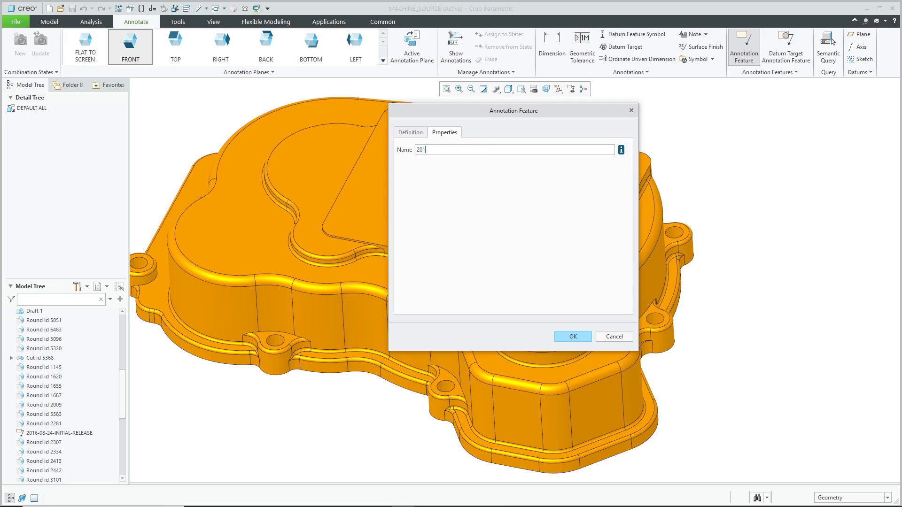
{"action": "type", "text": "9-04-12-DAVE"}
{"action": "left_click", "coordinate": [573, 336]}
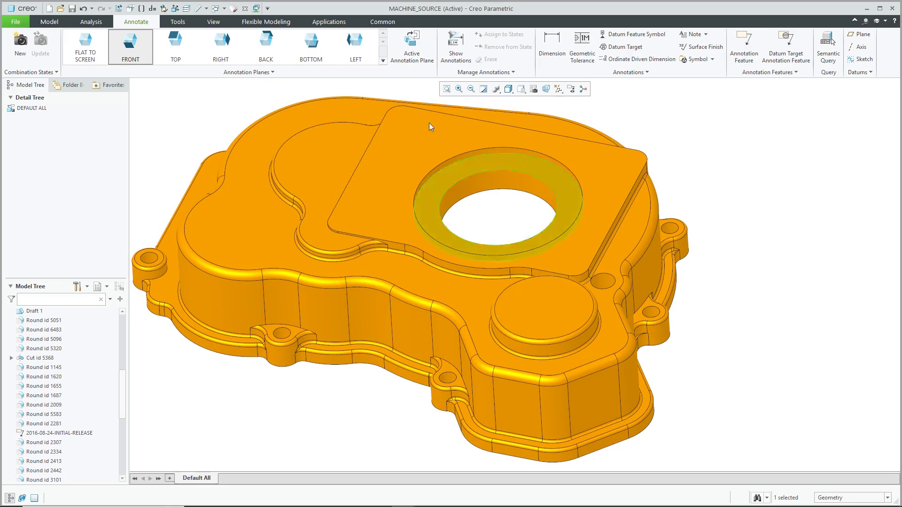
Step: Start an Extrude on the recessed ring face around the large bore and project both edges of the bore into the sketch
{"action": "left_click", "coordinate": [55, 22]}
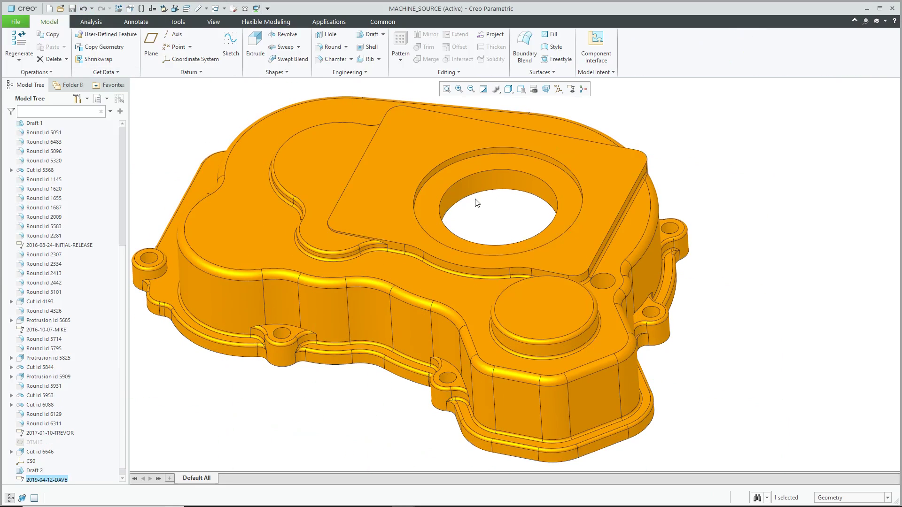
{"action": "left_click", "coordinate": [260, 52]}
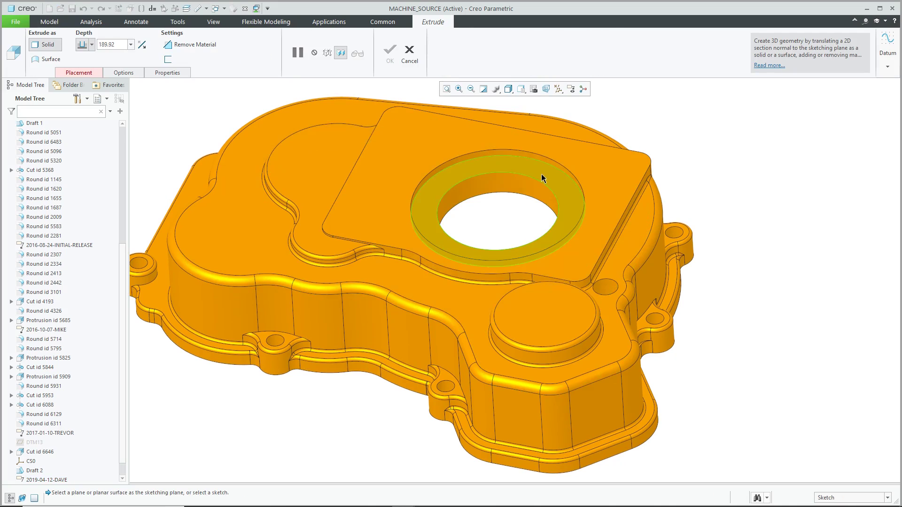
{"action": "left_click", "coordinate": [541, 175]}
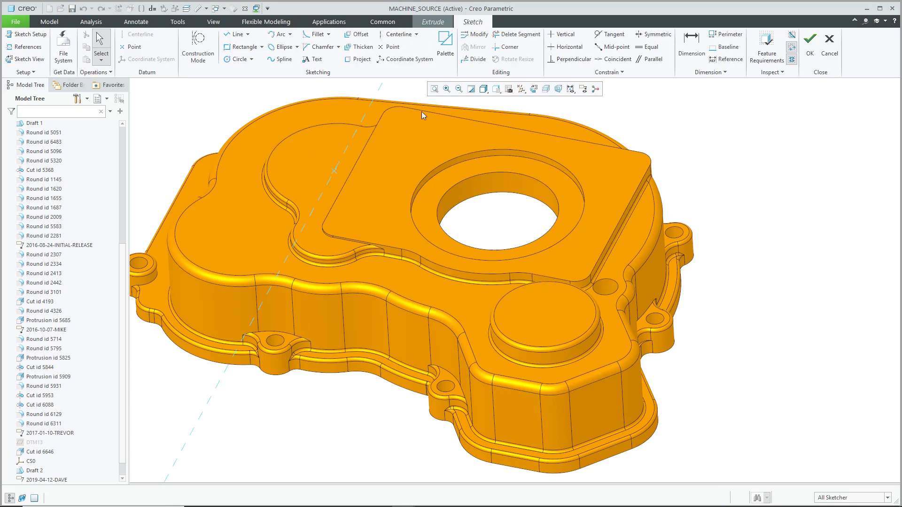
{"action": "left_click", "coordinate": [359, 59]}
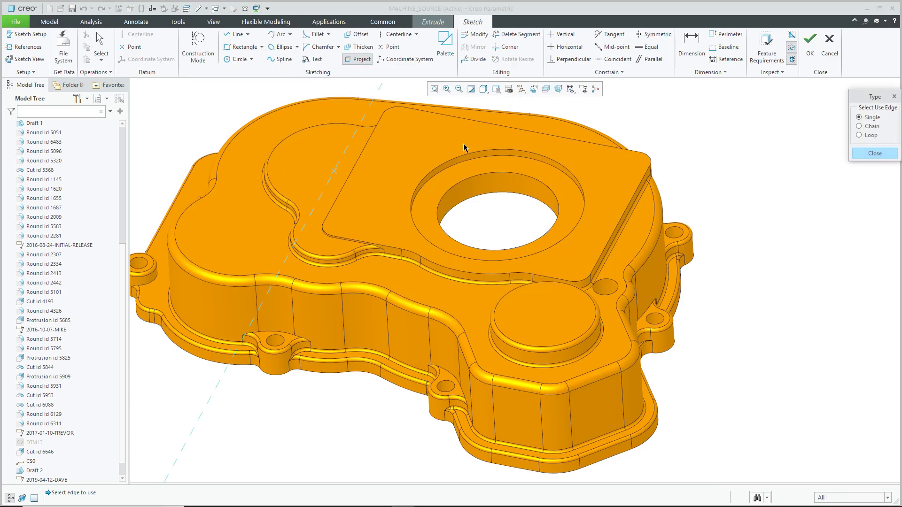
{"action": "left_click", "coordinate": [496, 176]}
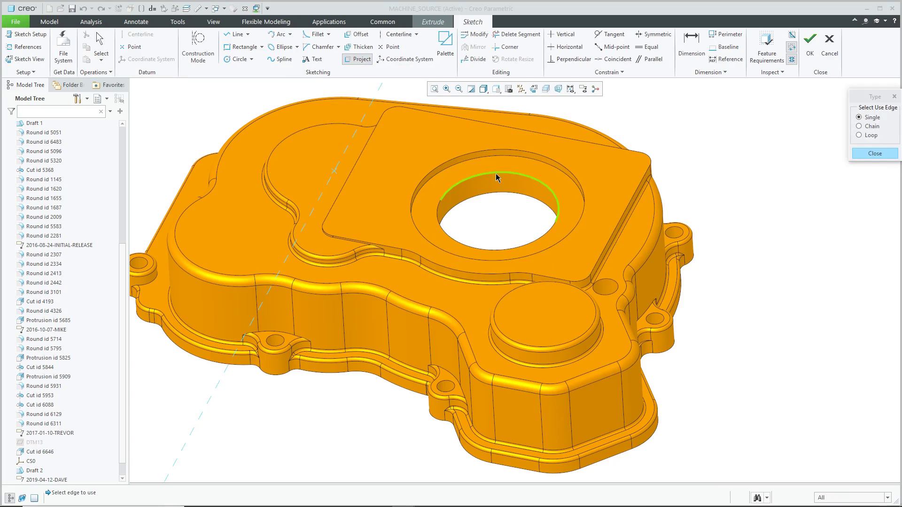
{"action": "left_click", "coordinate": [497, 247]}
{"action": "left_click", "coordinate": [862, 156]}
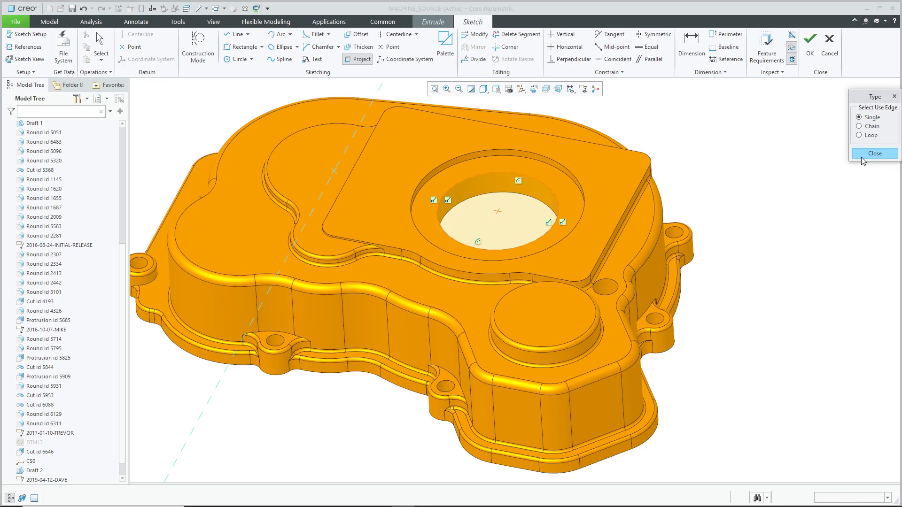
Step: Offset the bore's edge loop by -5 to form an inner circle, and finish the ring sketch
{"action": "left_click", "coordinate": [361, 35]}
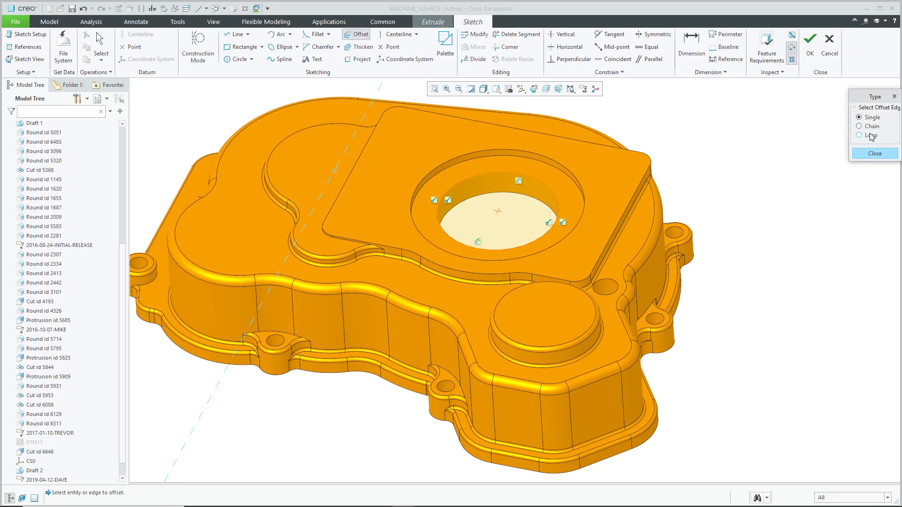
{"action": "left_click", "coordinate": [870, 136]}
{"action": "left_click", "coordinate": [558, 188]}
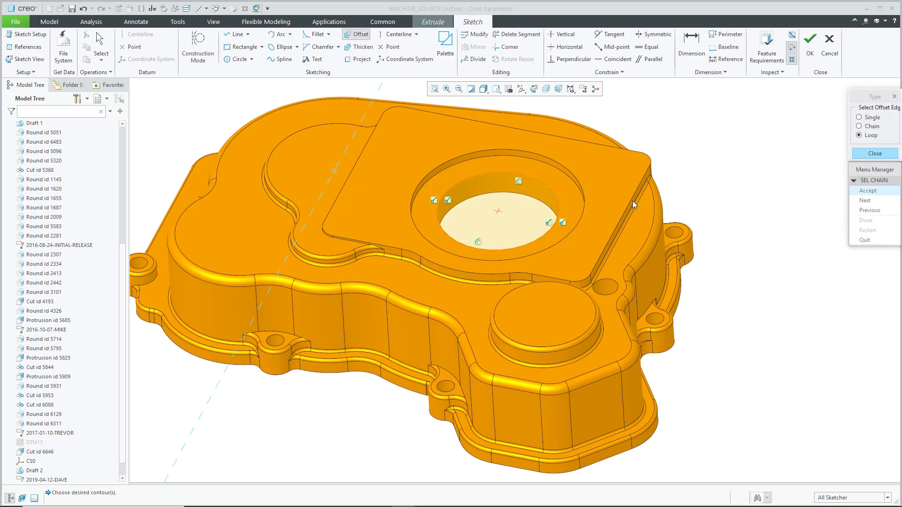
{"action": "left_click", "coordinate": [866, 201]}
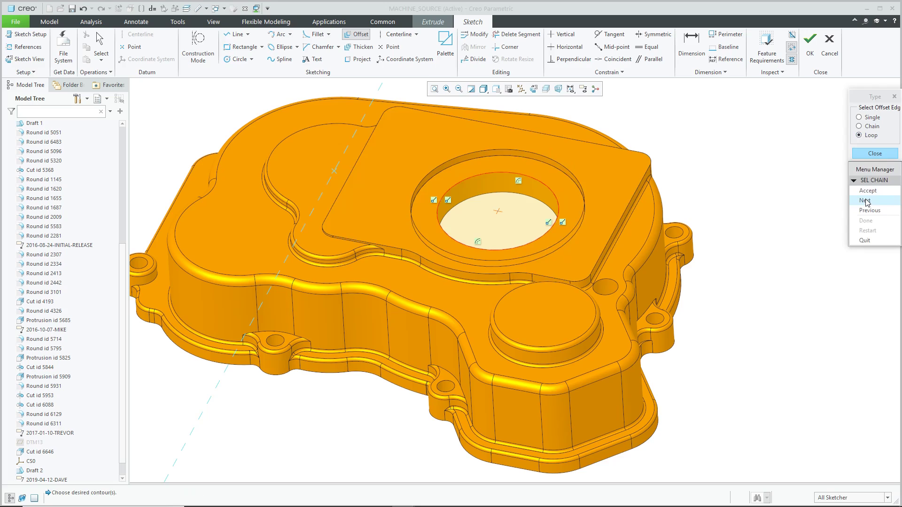
{"action": "left_click", "coordinate": [868, 191]}
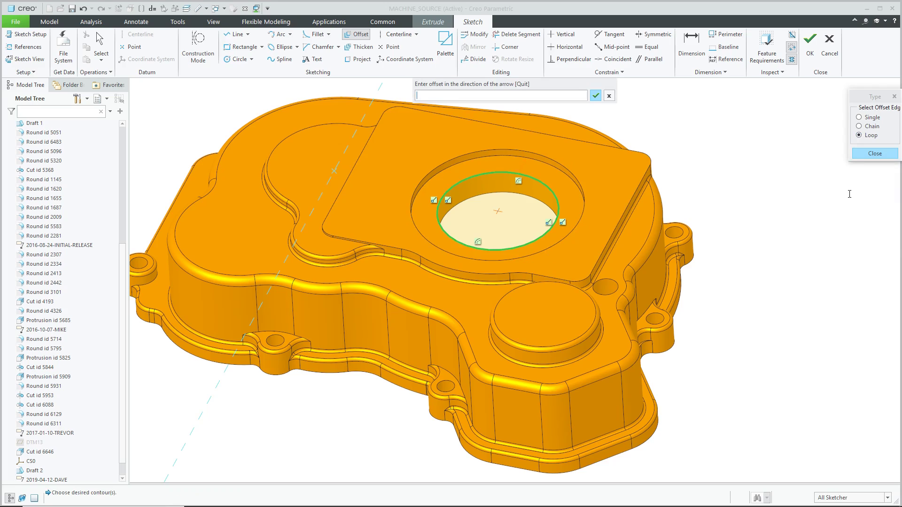
{"action": "type", "text": "-5"}
{"action": "key", "text": "Return"}
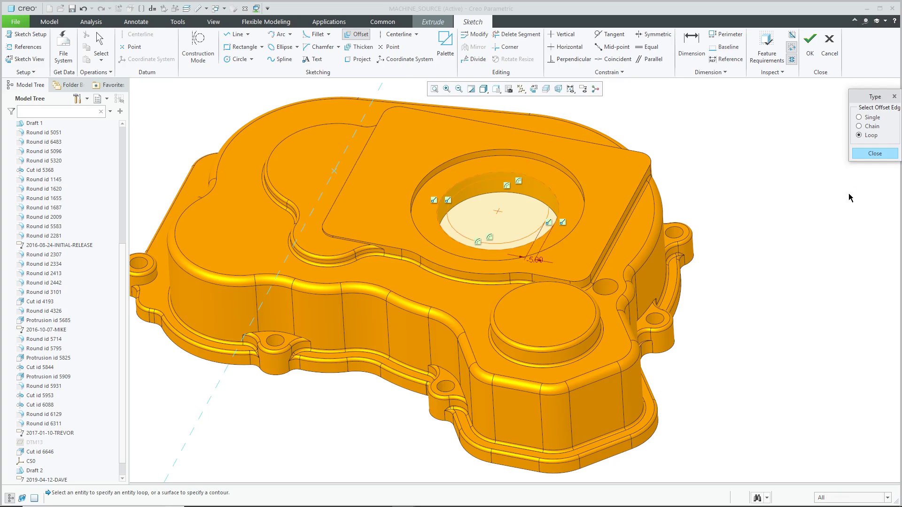
{"action": "left_click", "coordinate": [874, 153]}
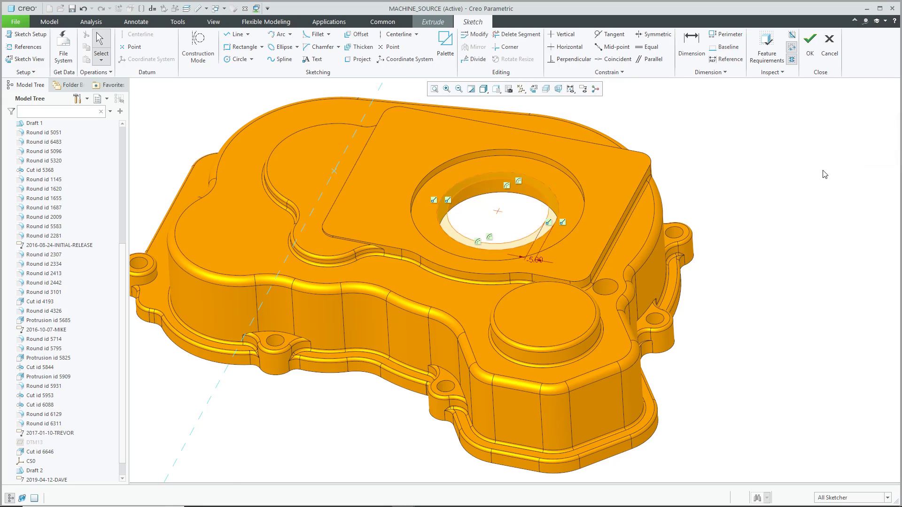
{"action": "left_click", "coordinate": [812, 60]}
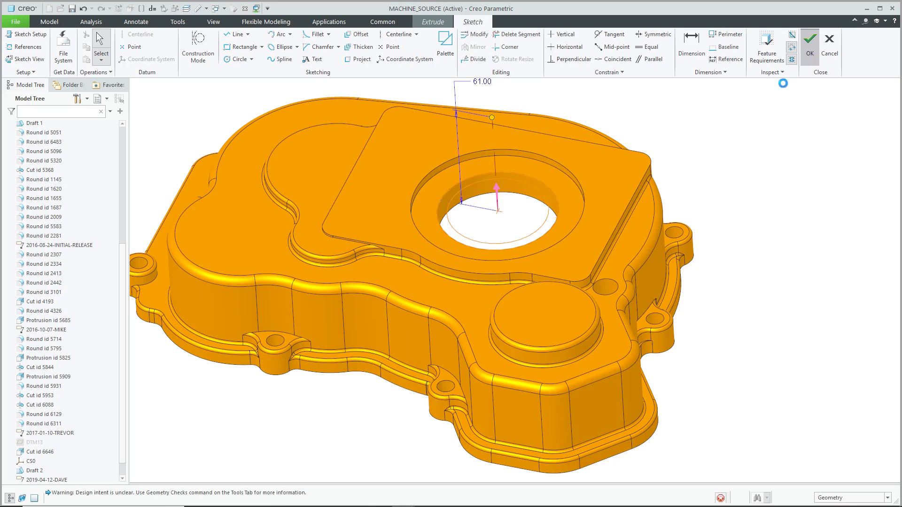
Step: Flip the extrusion into the cover, set its depth to To Selected using the cover's inner underside face, and complete the feature
{"action": "left_click", "coordinate": [497, 193]}
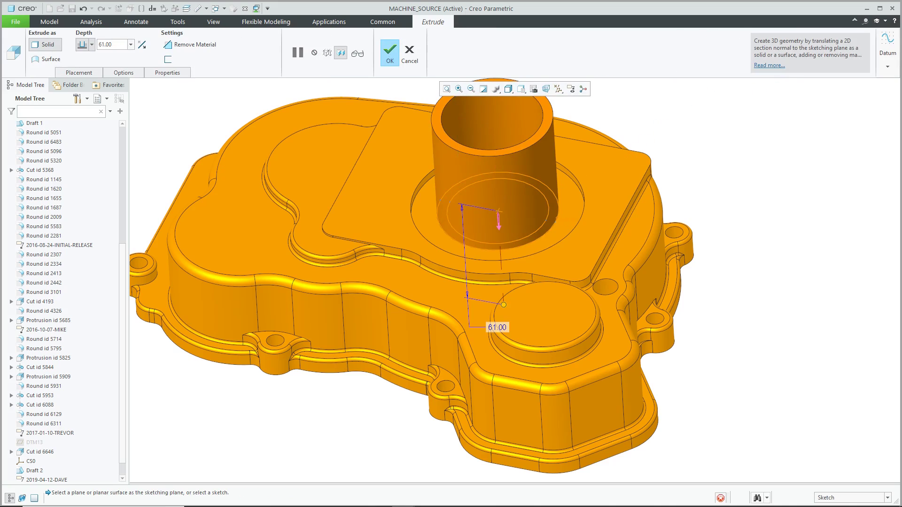
{"action": "right_click", "coordinate": [504, 306]}
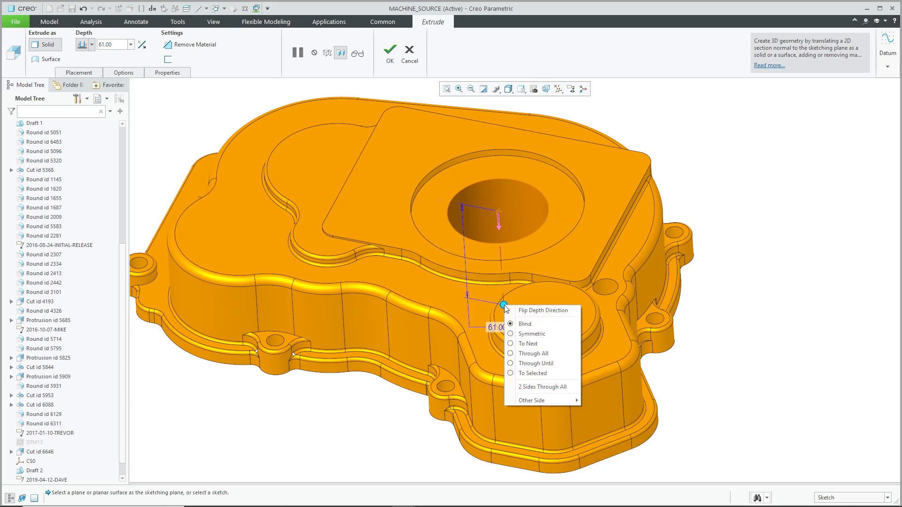
{"action": "left_click", "coordinate": [533, 374]}
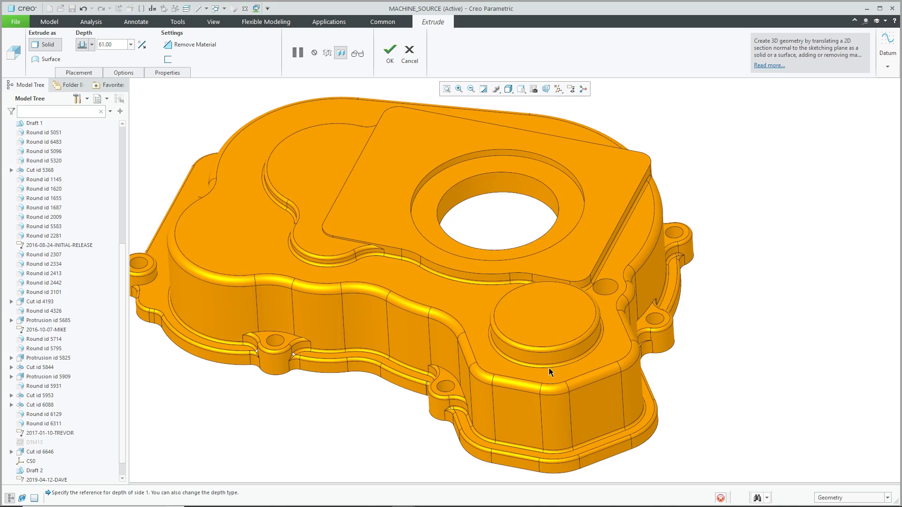
{"action": "middle_click_drag", "start_coordinate": [548, 363], "coordinate": [551, 393]}
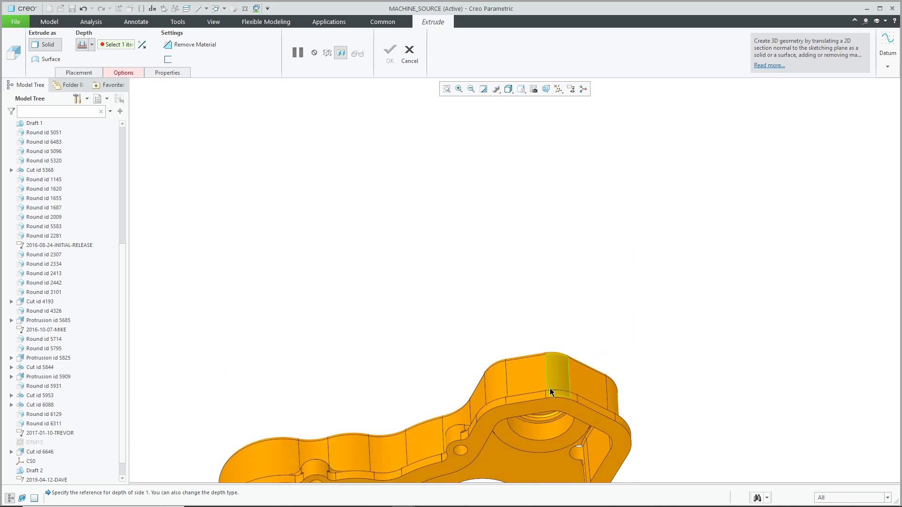
{"action": "left_click", "coordinate": [555, 466]}
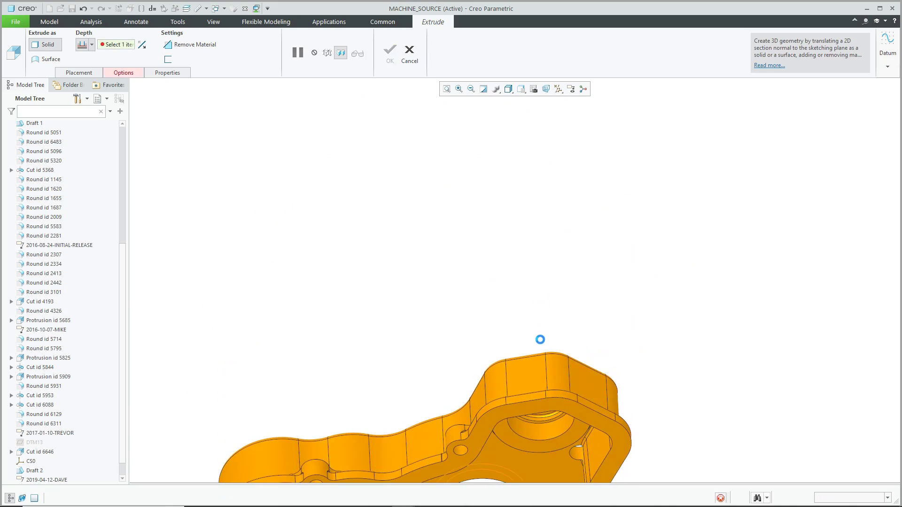
{"action": "middle_click_drag", "start_coordinate": [540, 339], "coordinate": [545, 374]}
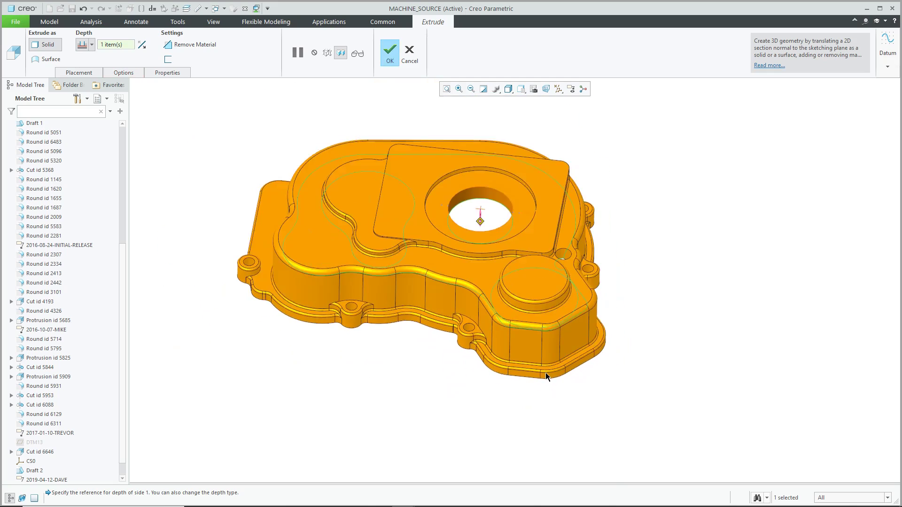
{"action": "scroll", "coordinate": [454, 136], "scroll_direction": "up", "scroll_amount": 2}
{"action": "left_click", "coordinate": [390, 51]}
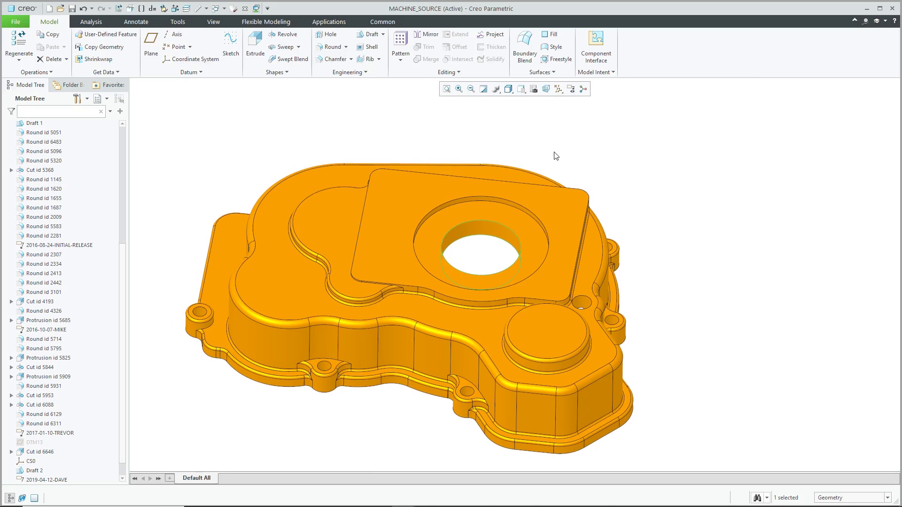
{"action": "left_click", "coordinate": [620, 161]}
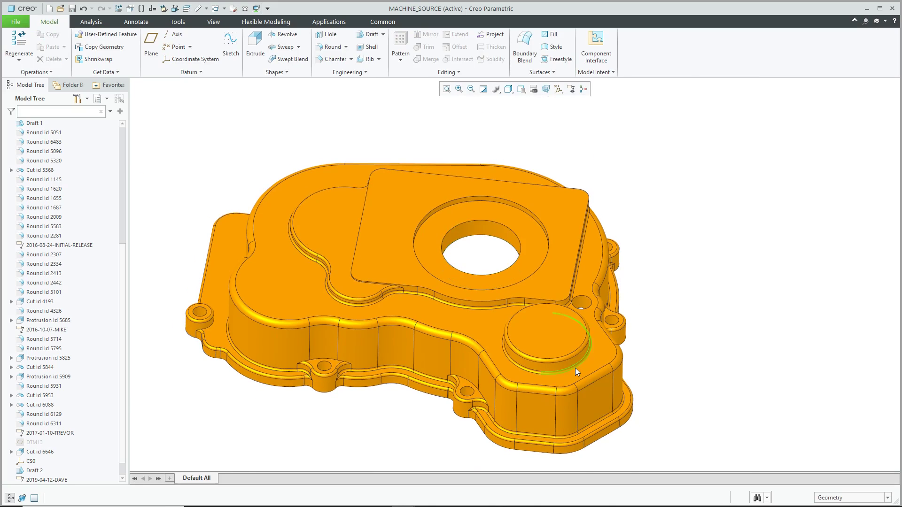
Step: Remove the round around the base of the raised circular boss with the Remove surface tool
{"action": "scroll", "coordinate": [575, 368], "scroll_direction": "up", "scroll_amount": 5}
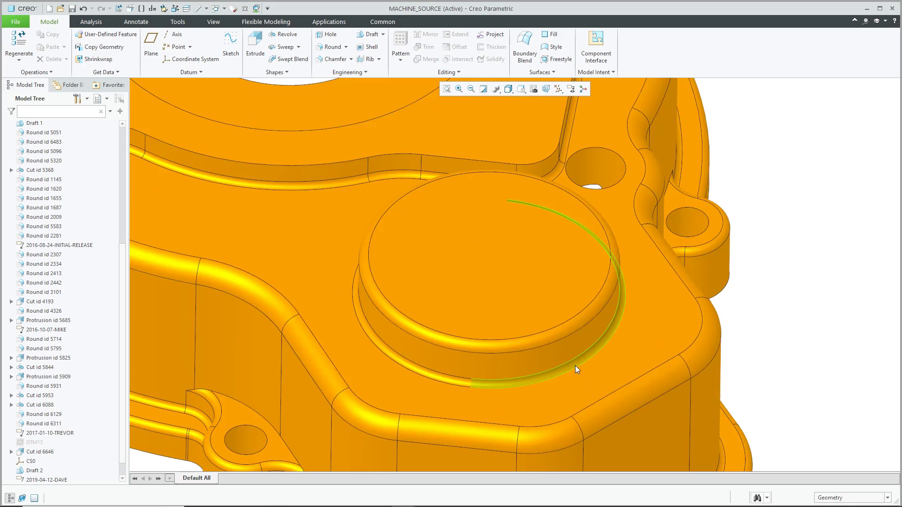
{"action": "left_click", "coordinate": [576, 366]}
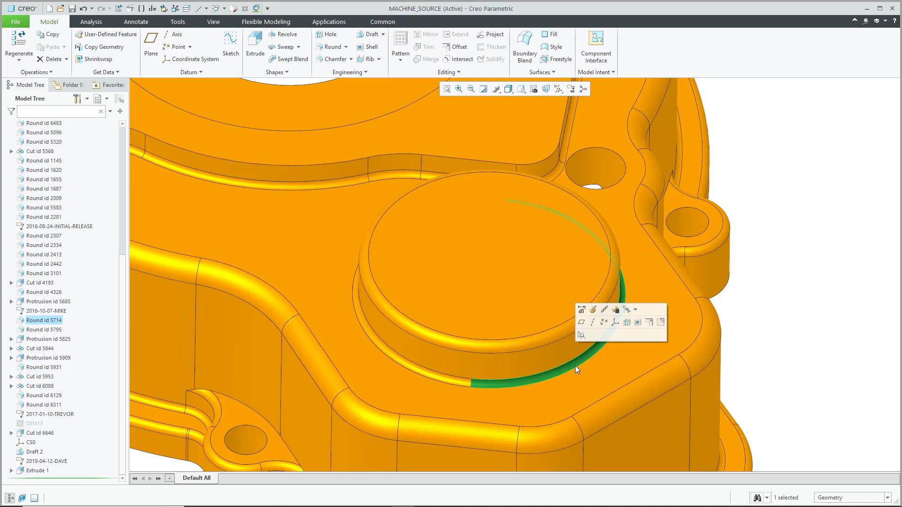
{"action": "left_click", "coordinate": [660, 322]}
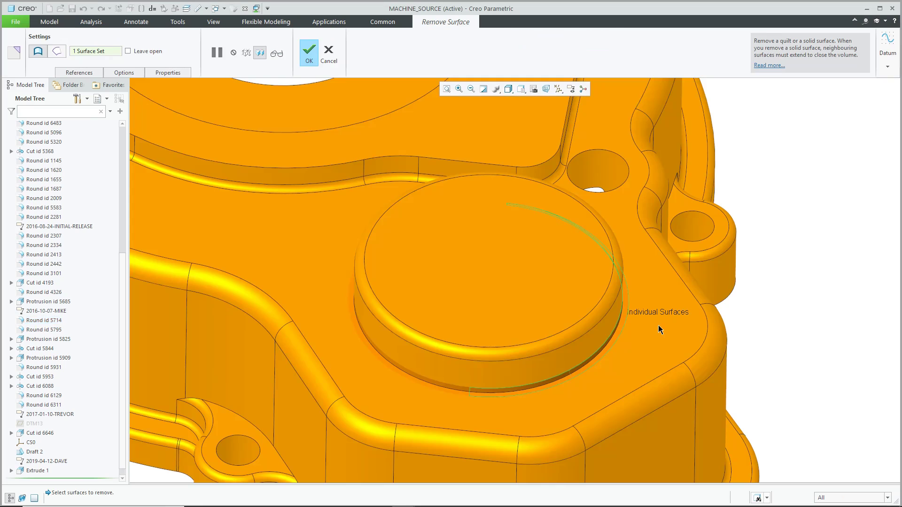
{"action": "middle_click", "coordinate": [791, 229]}
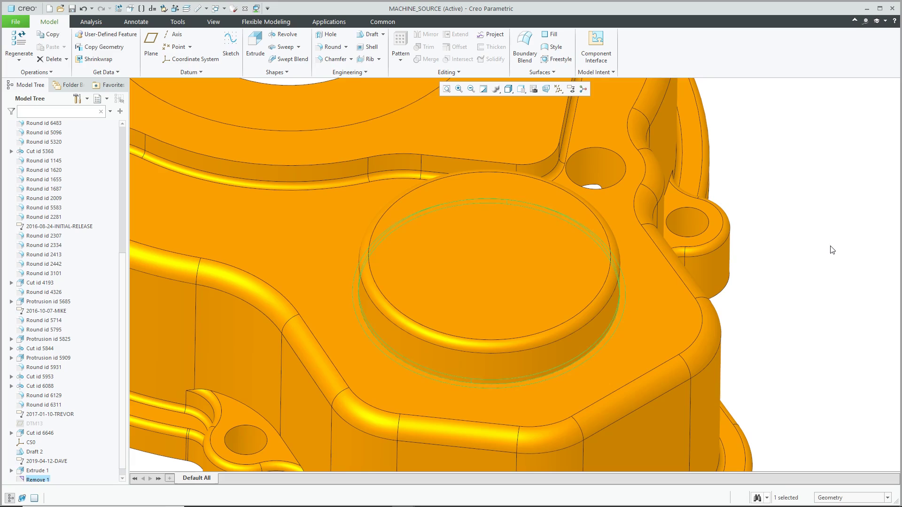
{"action": "left_click", "coordinate": [832, 251]}
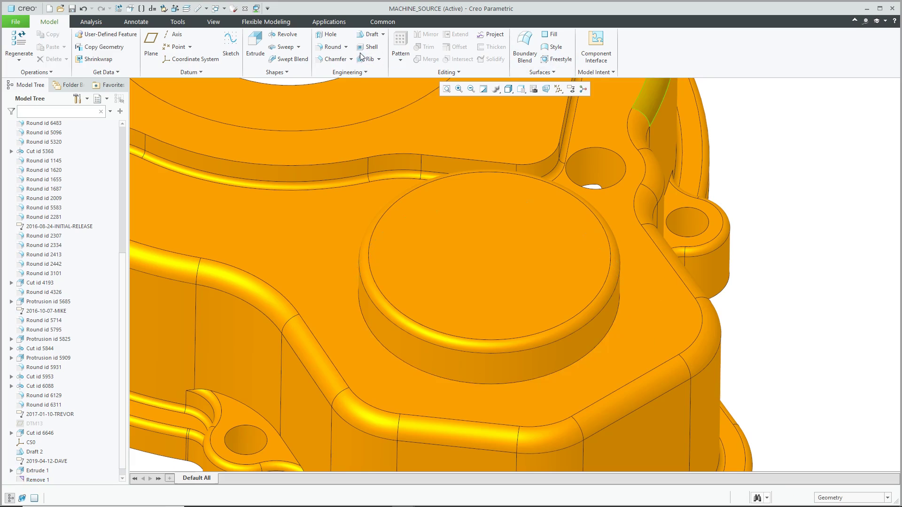
Step: Add a 4.00 radius round along the base edge of the raised circular boss and complete the feature
{"action": "left_click", "coordinate": [333, 47]}
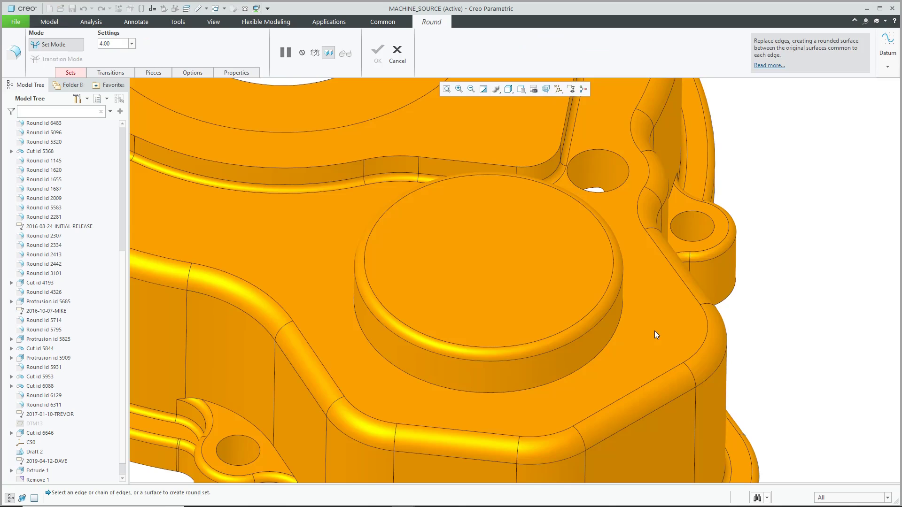
{"action": "left_click", "coordinate": [611, 340]}
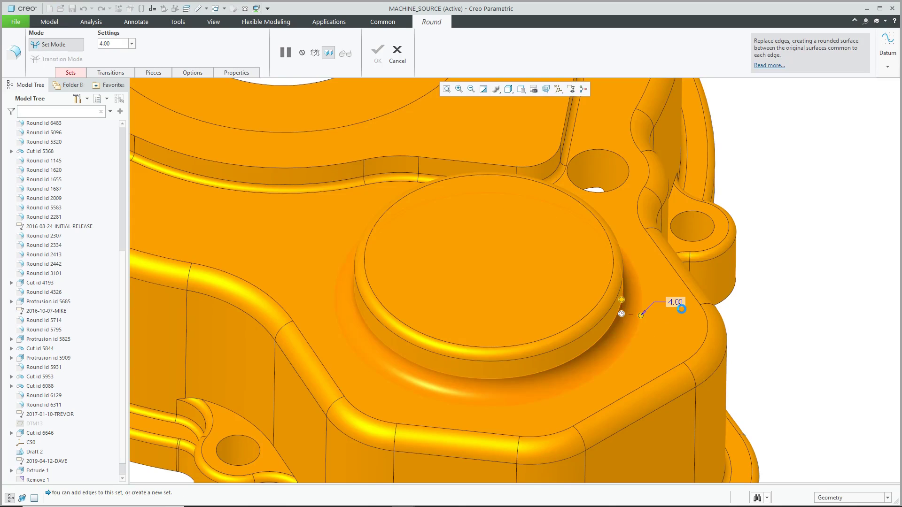
{"action": "left_click", "coordinate": [384, 47]}
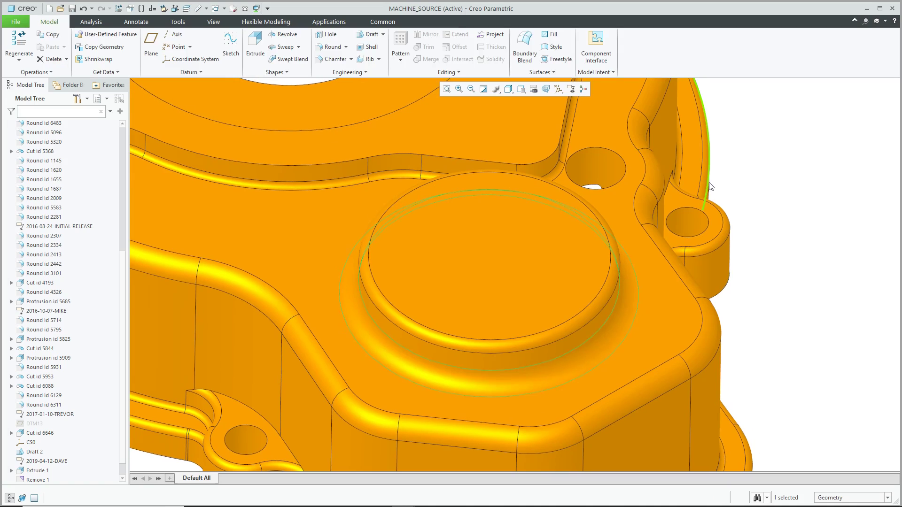
Step: Roll the feature insertion point back to just before the 2019-04-12 revision marker, and further to just before the 2017-01-10 revision marker
{"action": "scroll", "coordinate": [521, 212], "scroll_direction": "down", "scroll_amount": 3}
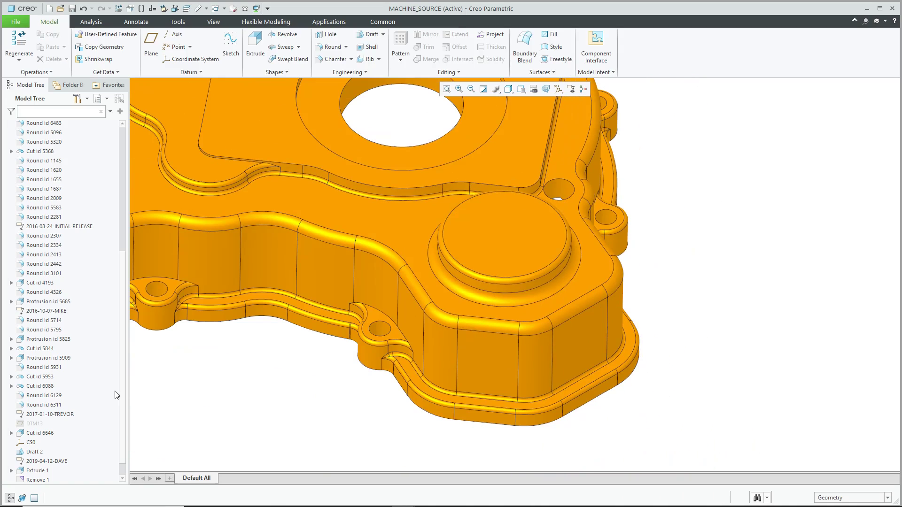
{"action": "scroll", "coordinate": [121, 404], "scroll_direction": "down", "scroll_amount": 1}
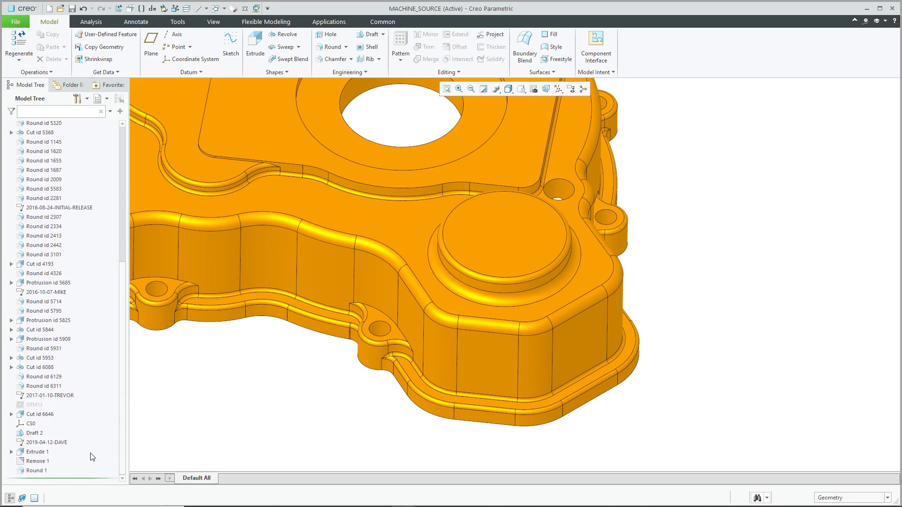
{"action": "left_click", "coordinate": [52, 444]}
{"action": "left_click", "coordinate": [192, 438]}
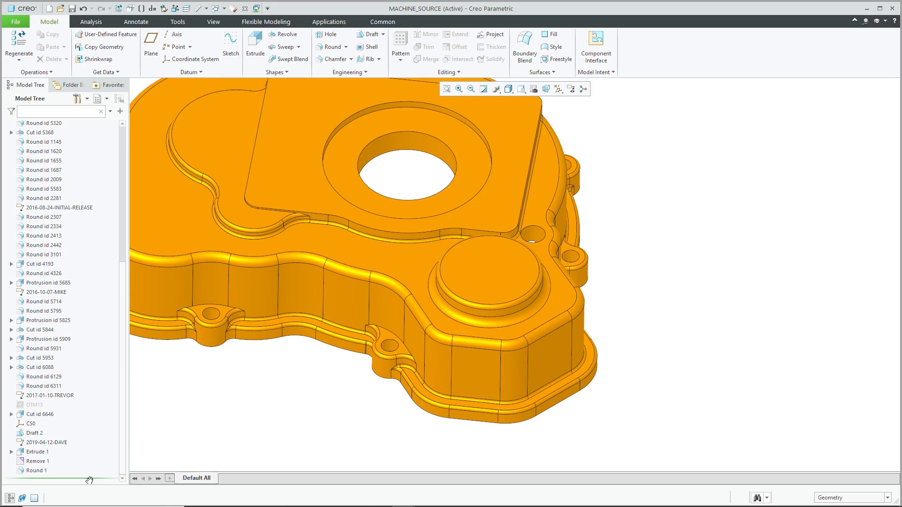
{"action": "left_click_drag", "start_coordinate": [85, 478], "coordinate": [82, 436]}
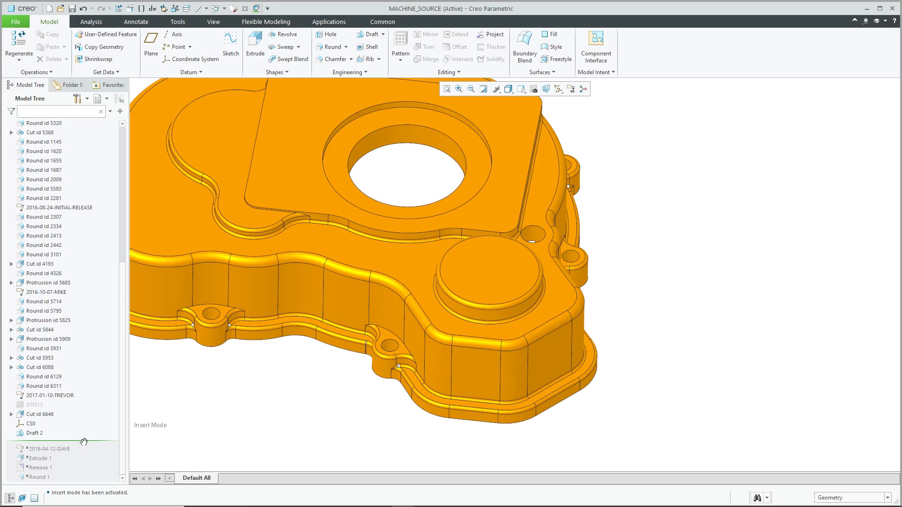
{"action": "left_click_drag", "start_coordinate": [83, 442], "coordinate": [83, 391]}
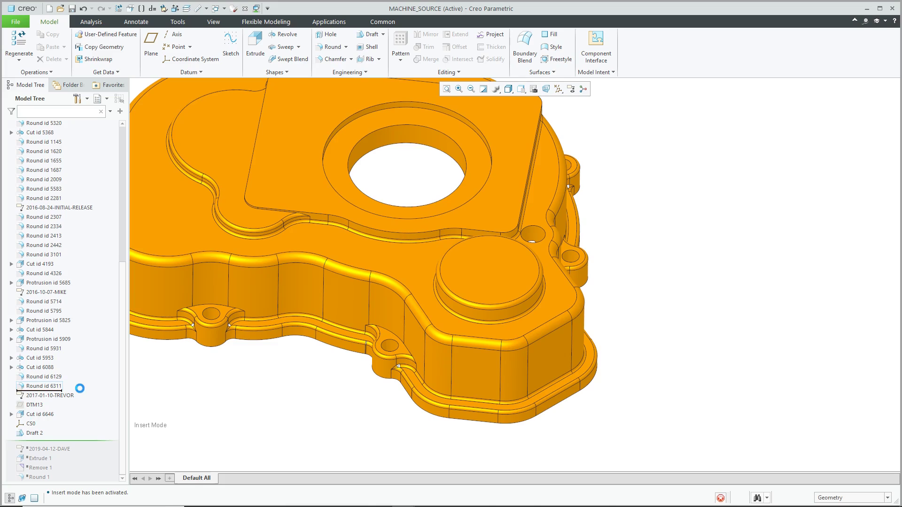